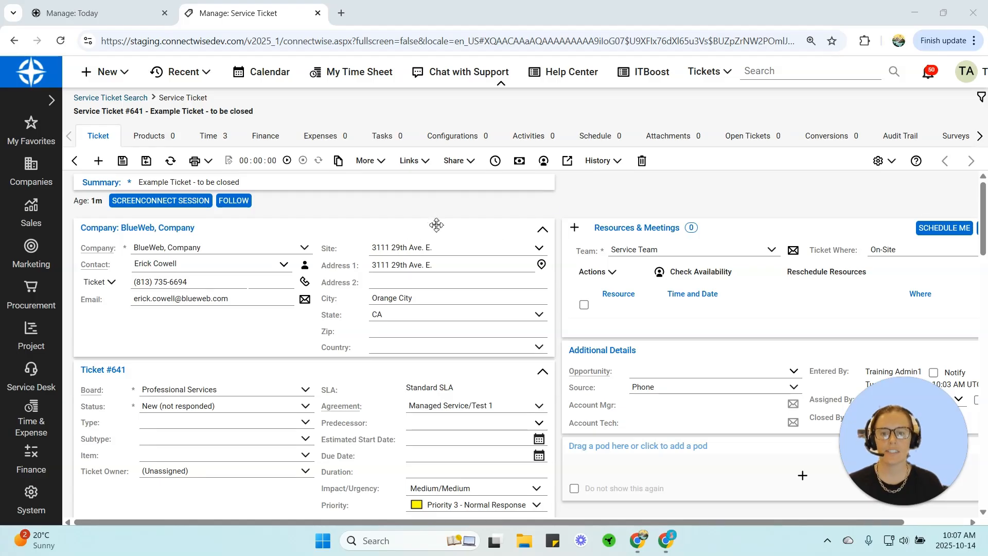
Set the service ticket's status to In Progress (plan of action).
{"action": "key", "text": "ctrl+plus"}
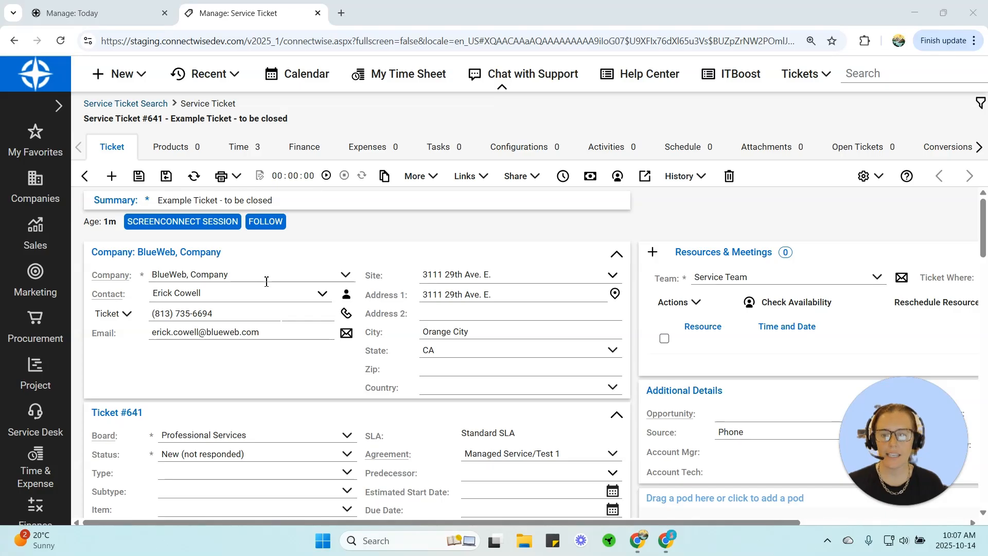
{"action": "scroll", "coordinate": [304, 339], "scroll_direction": "down", "scroll_amount": 1}
{"action": "scroll", "coordinate": [304, 338], "scroll_direction": "down", "scroll_amount": 2}
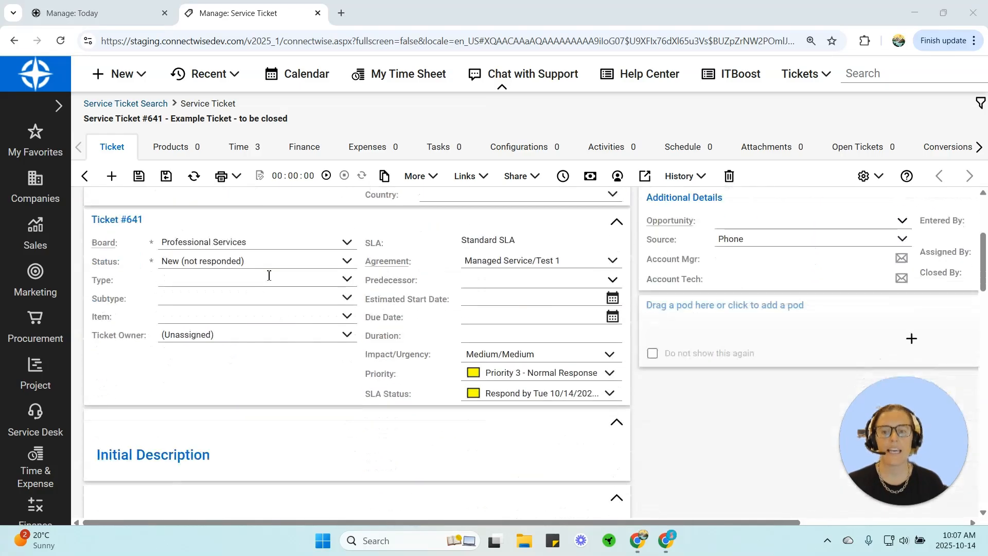
{"action": "left_click", "coordinate": [348, 260]}
{"action": "left_click", "coordinate": [349, 263]}
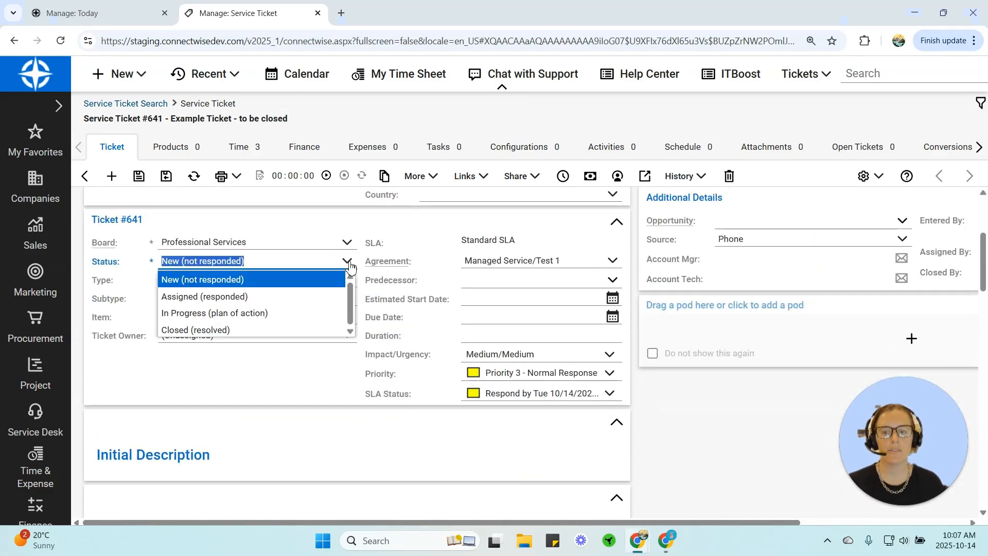
{"action": "left_click", "coordinate": [273, 314]}
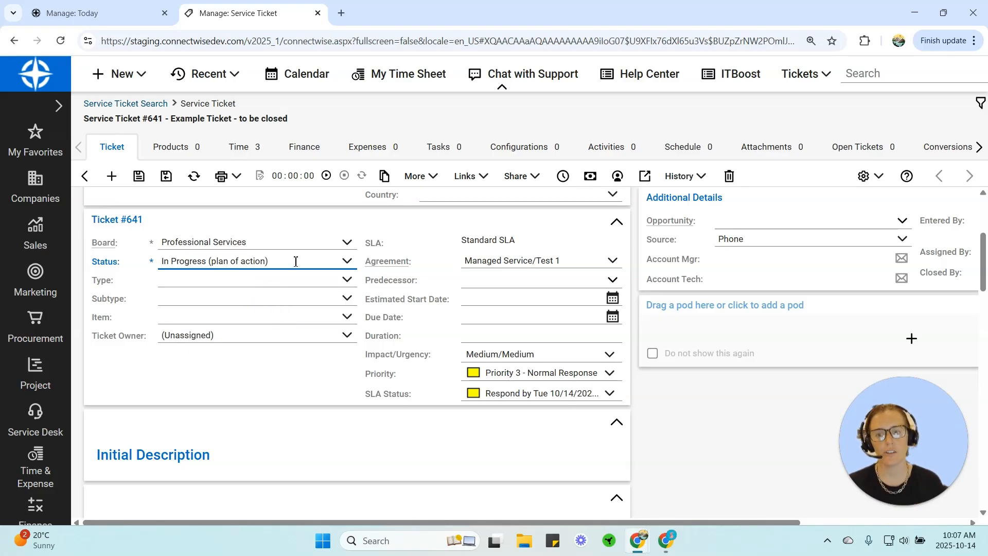
Set the ticket's type to Proactive and check the available subtype and type options.
{"action": "left_click", "coordinate": [349, 285]}
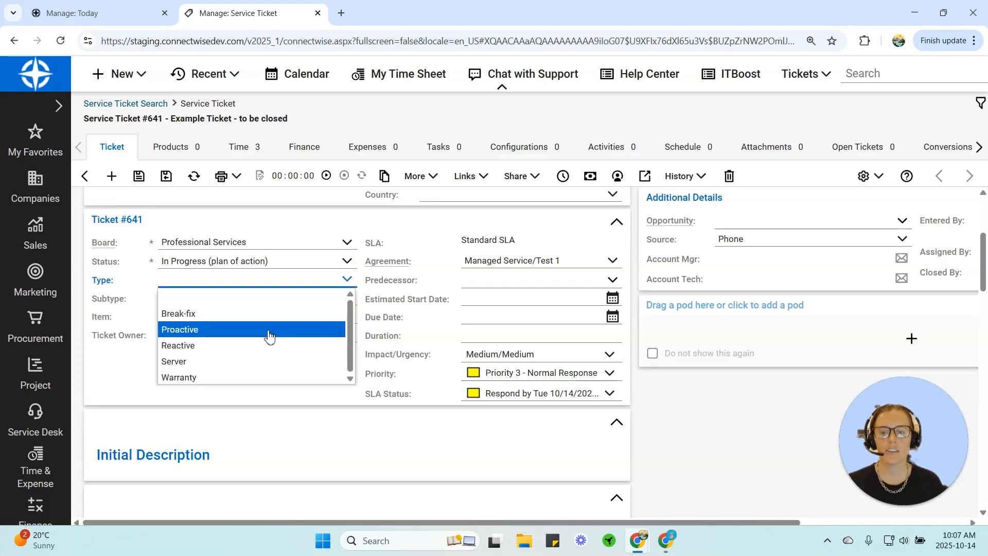
{"action": "left_click", "coordinate": [268, 331]}
{"action": "left_click", "coordinate": [349, 299]}
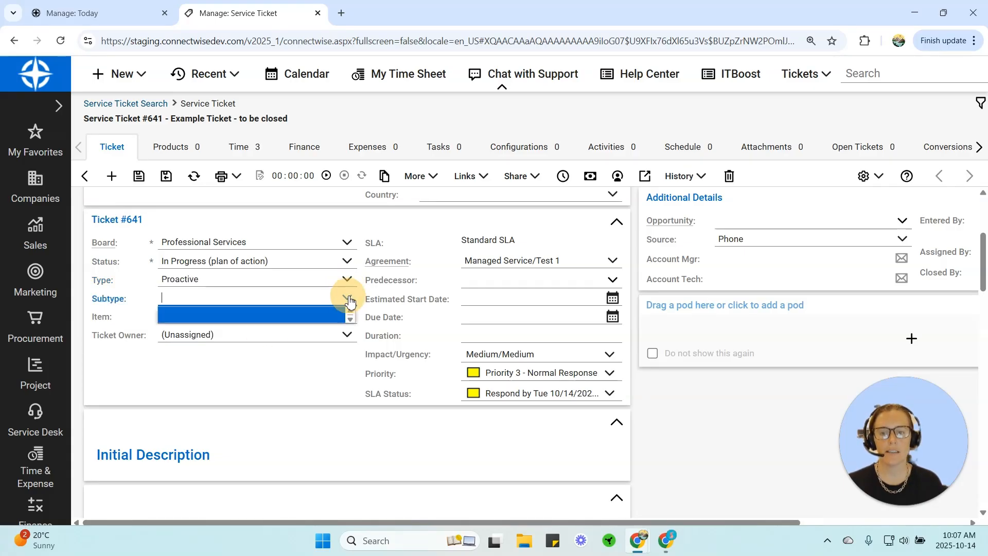
{"action": "left_click", "coordinate": [347, 280]}
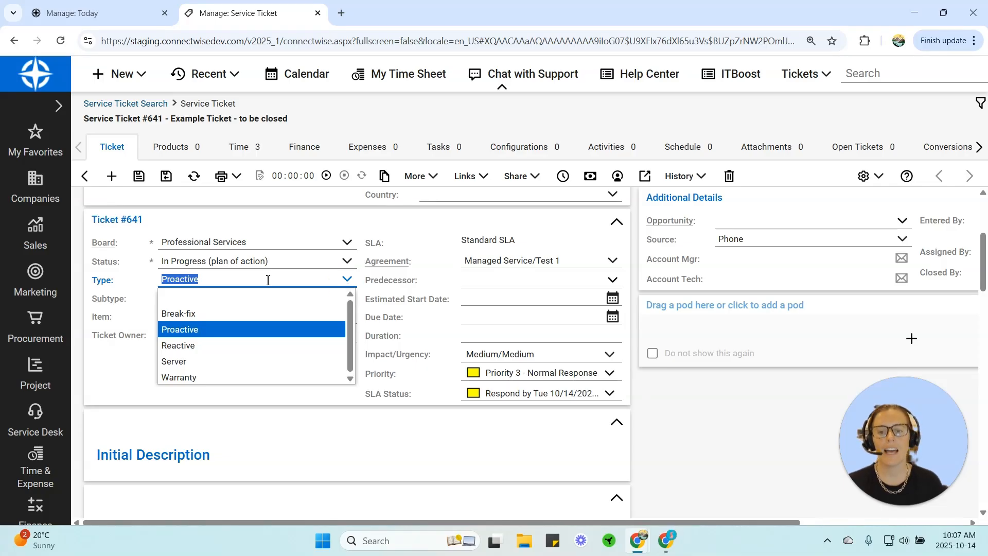
{"action": "left_click", "coordinate": [416, 325]}
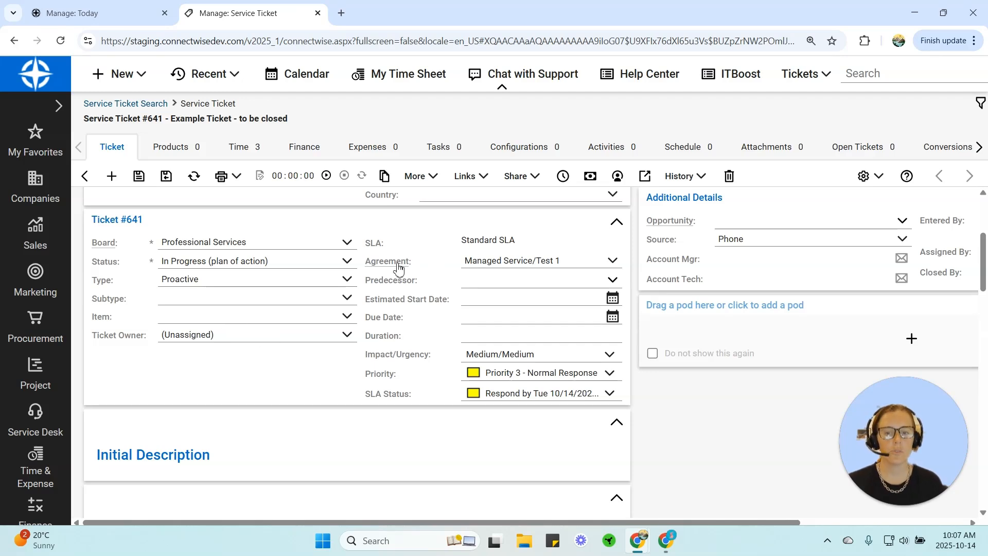
Check the ticket's agreement and Time Budget Analysis, and save the ticket.
{"action": "left_click", "coordinate": [584, 261]}
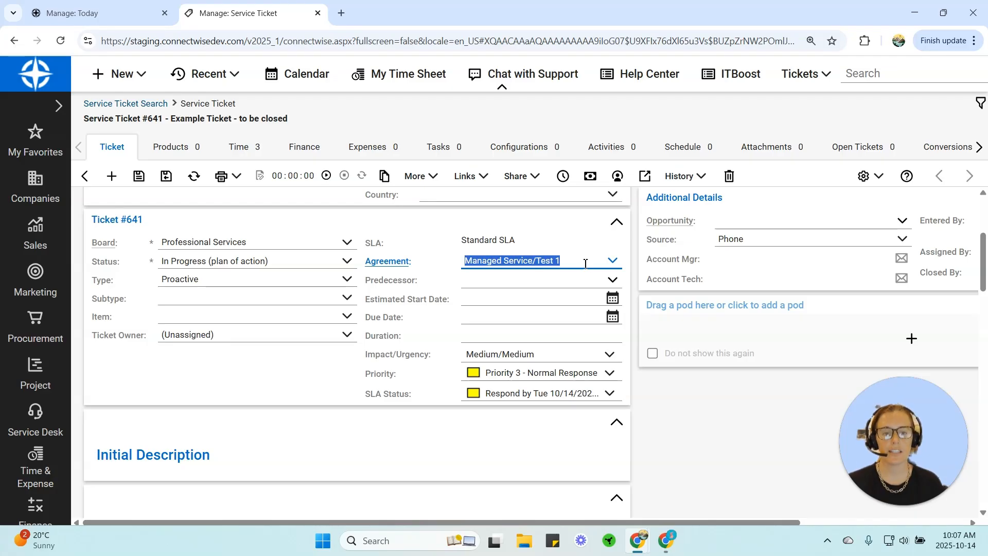
{"action": "scroll", "coordinate": [676, 395], "scroll_direction": "down", "scroll_amount": 10}
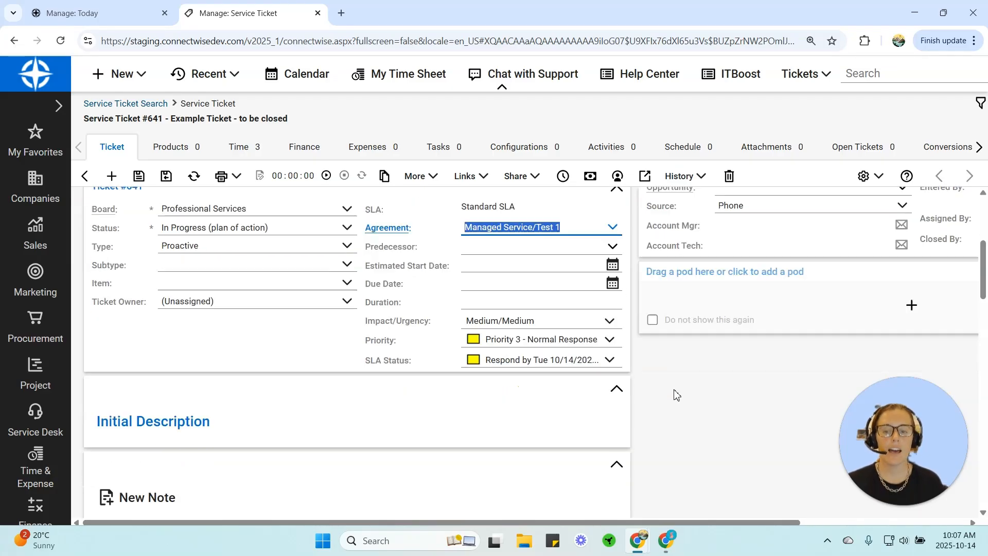
{"action": "scroll", "coordinate": [676, 394], "scroll_direction": "down", "scroll_amount": 3}
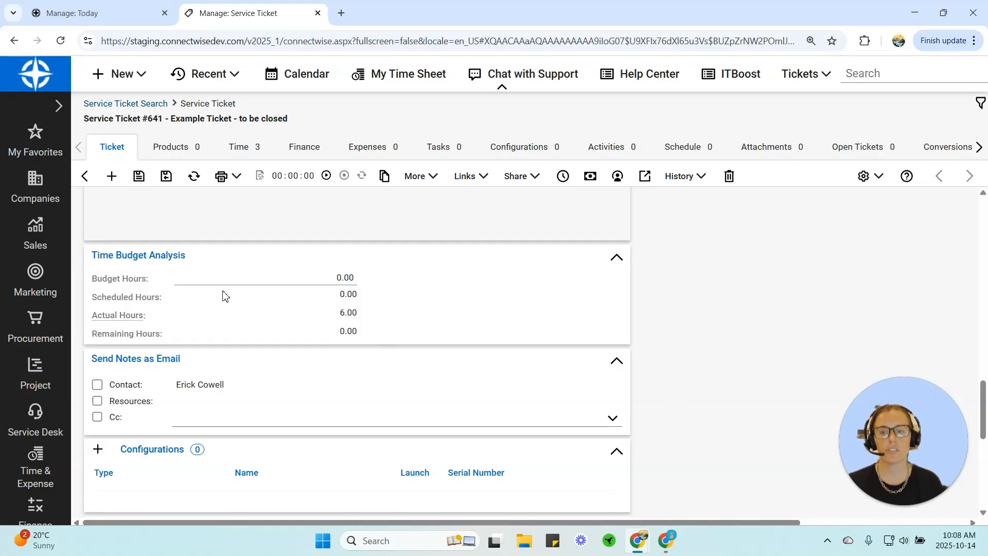
{"action": "left_click", "coordinate": [139, 176]}
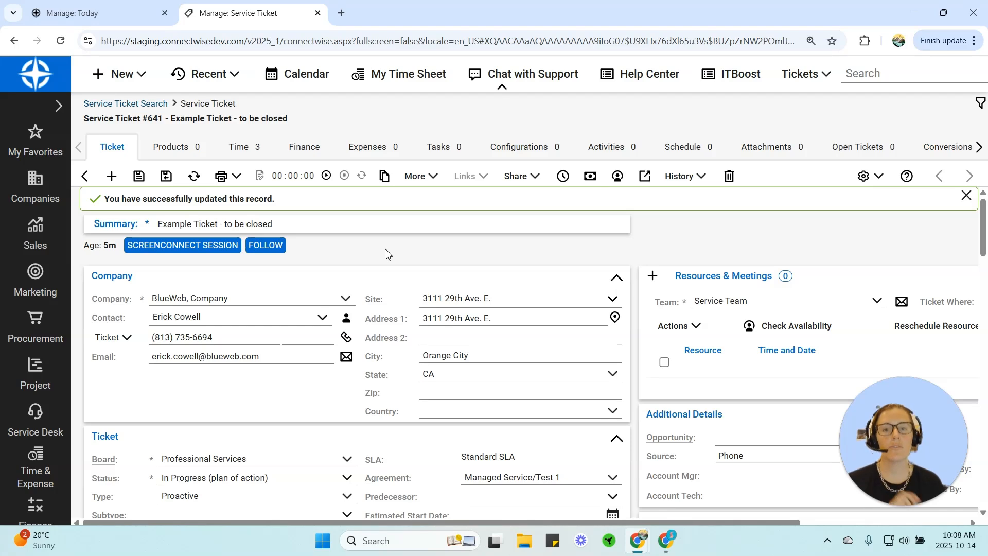
Open the ticket's finance details and review the Financial Recap, Agreement Recap and Finance Information.
{"action": "left_click", "coordinate": [305, 153]}
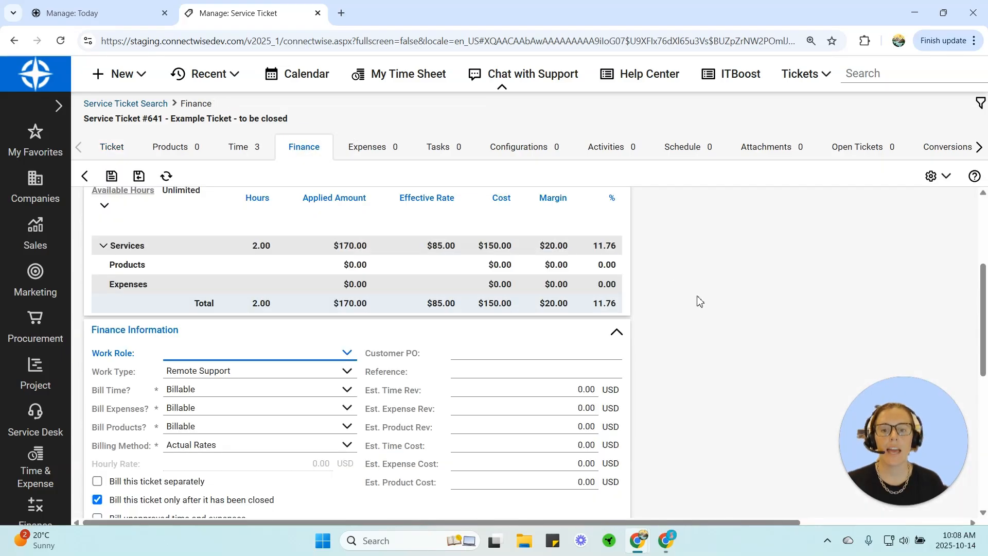
{"action": "scroll", "coordinate": [697, 299], "scroll_direction": "up", "scroll_amount": 4}
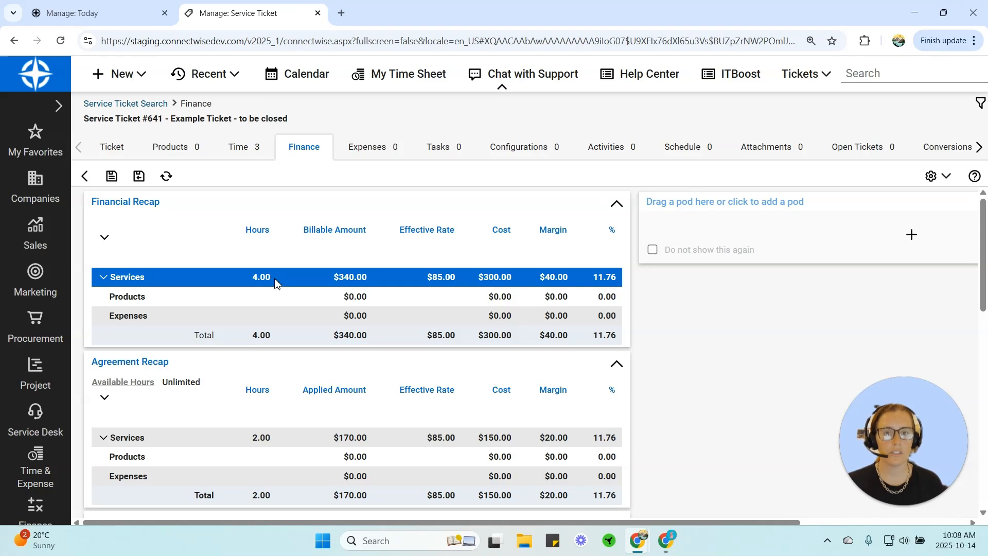
{"action": "scroll", "coordinate": [276, 288], "scroll_direction": "down", "scroll_amount": 1}
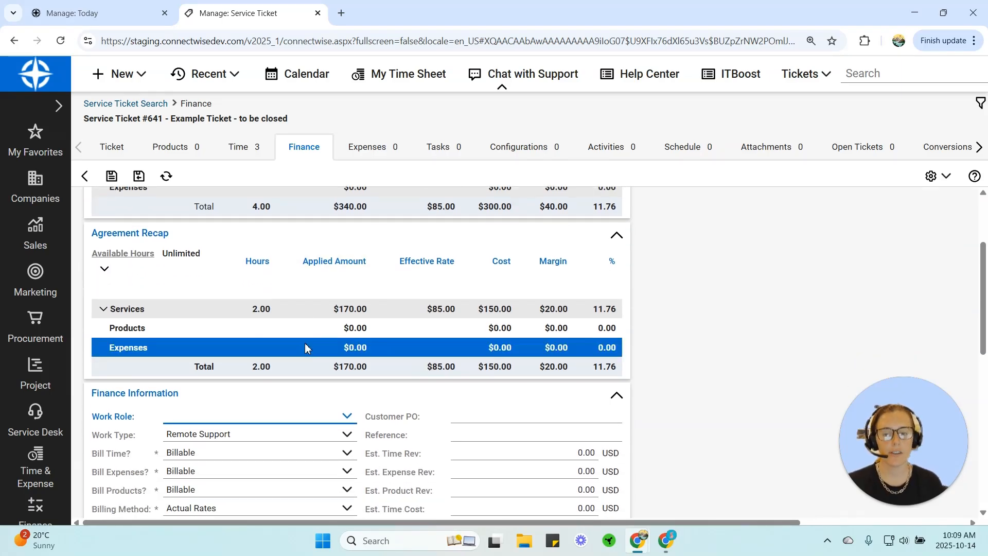
{"action": "scroll", "coordinate": [401, 331], "scroll_direction": "down", "scroll_amount": 2}
{"action": "scroll", "coordinate": [420, 330], "scroll_direction": "down", "scroll_amount": 1}
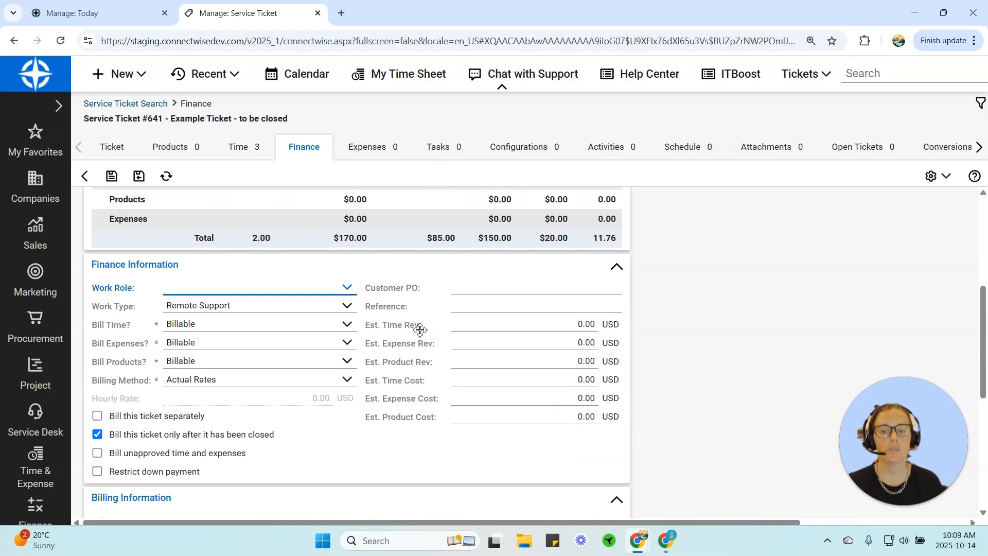
Try the option to bill this ticket separately, switching it on and back off.
{"action": "left_click", "coordinate": [150, 416]}
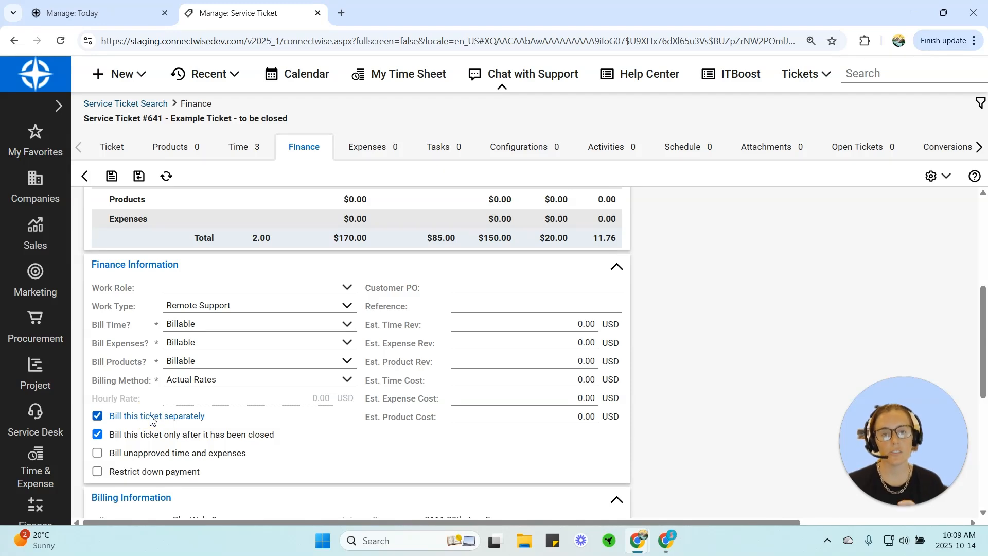
{"action": "left_click", "coordinate": [150, 416]}
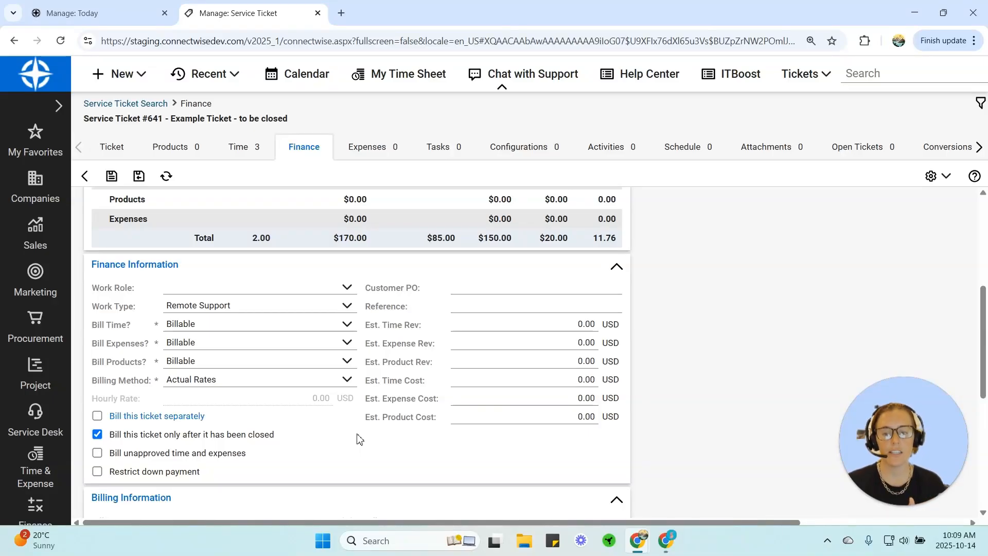
{"action": "left_click", "coordinate": [173, 419]}
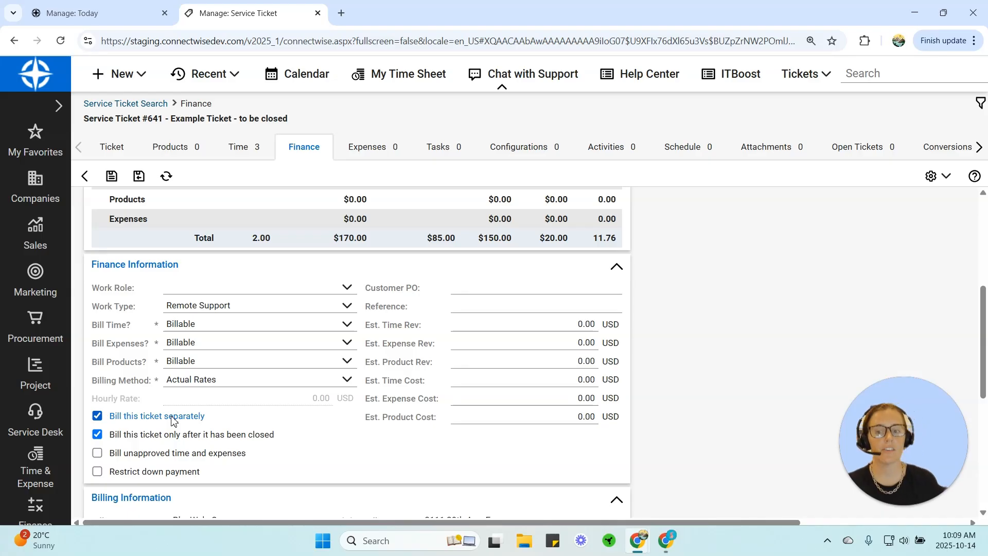
{"action": "left_click", "coordinate": [173, 419]}
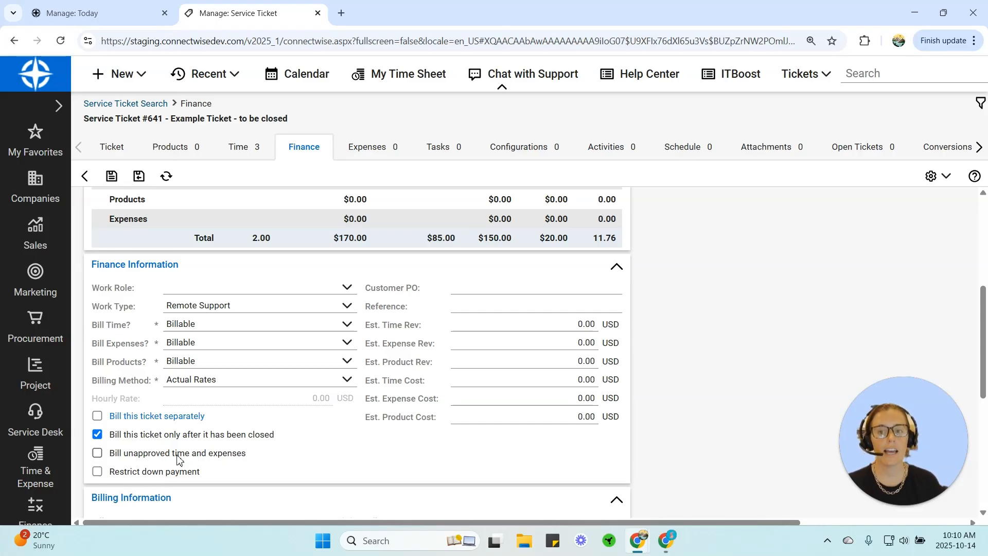
Open Invoicing under Finance in the other browser tab and search for all billable items.
{"action": "left_click", "coordinate": [93, 15]}
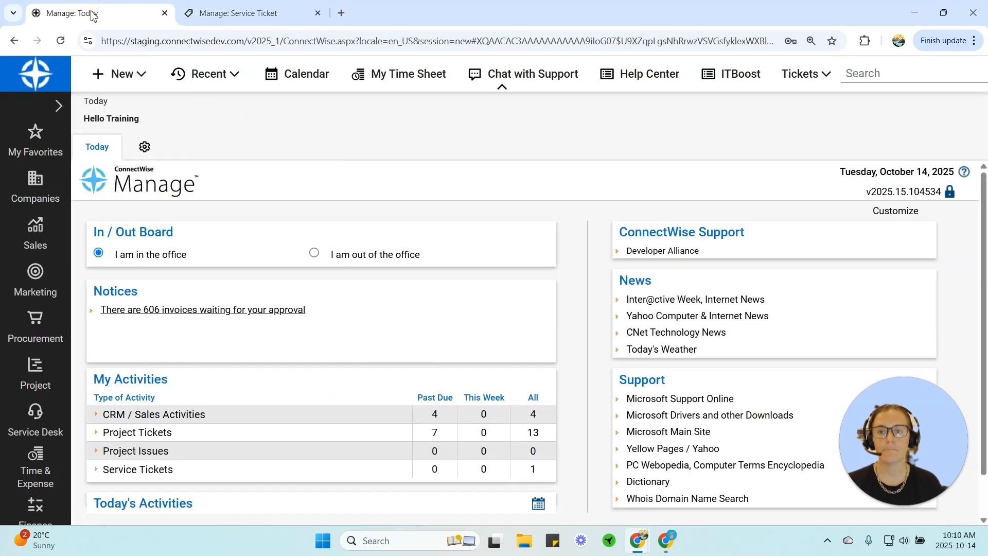
{"action": "left_click", "coordinate": [35, 505]}
{"action": "left_click", "coordinate": [130, 188]}
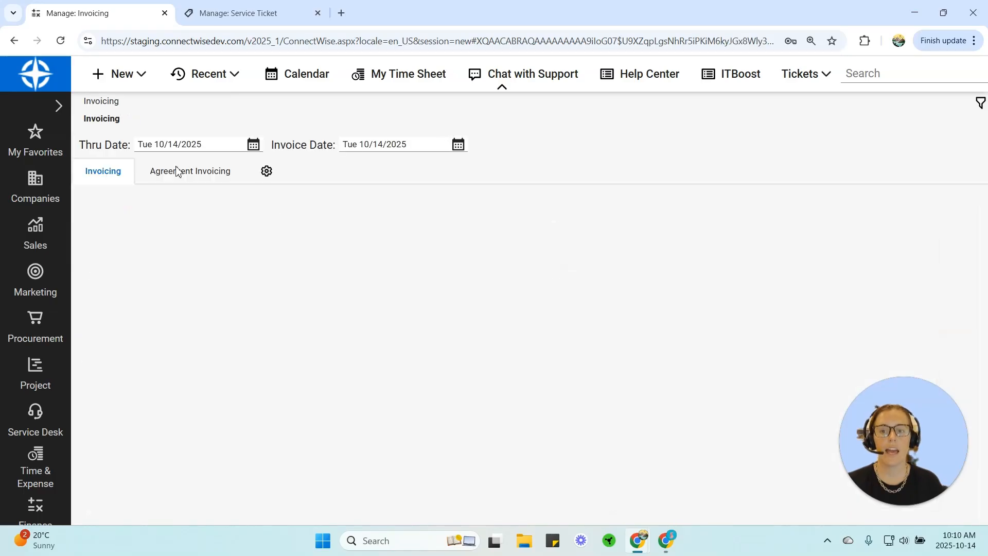
{"action": "left_click", "coordinate": [186, 201]}
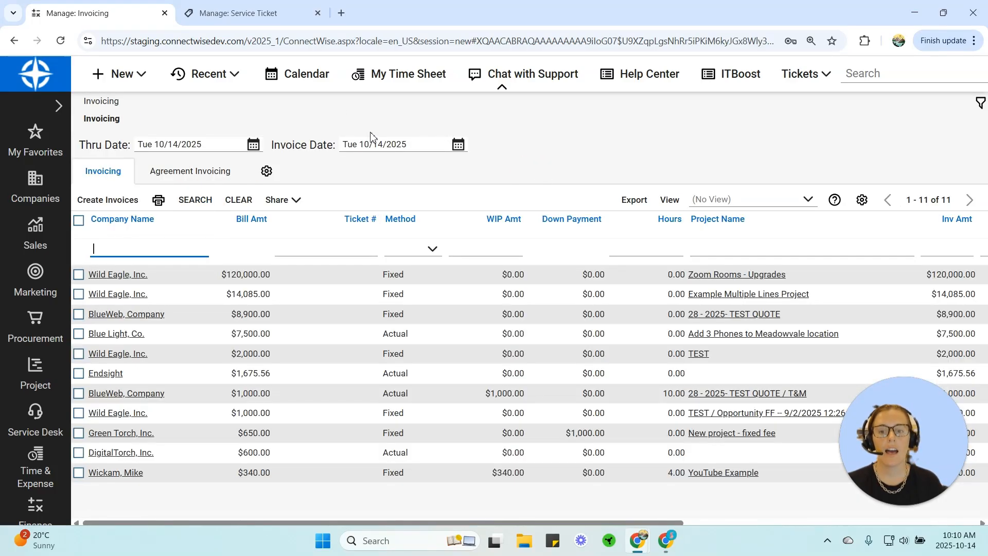
Disable billing this ticket only after it has been closed, save the finance details, and rerun the invoicing search.
{"action": "left_click", "coordinate": [246, 17]}
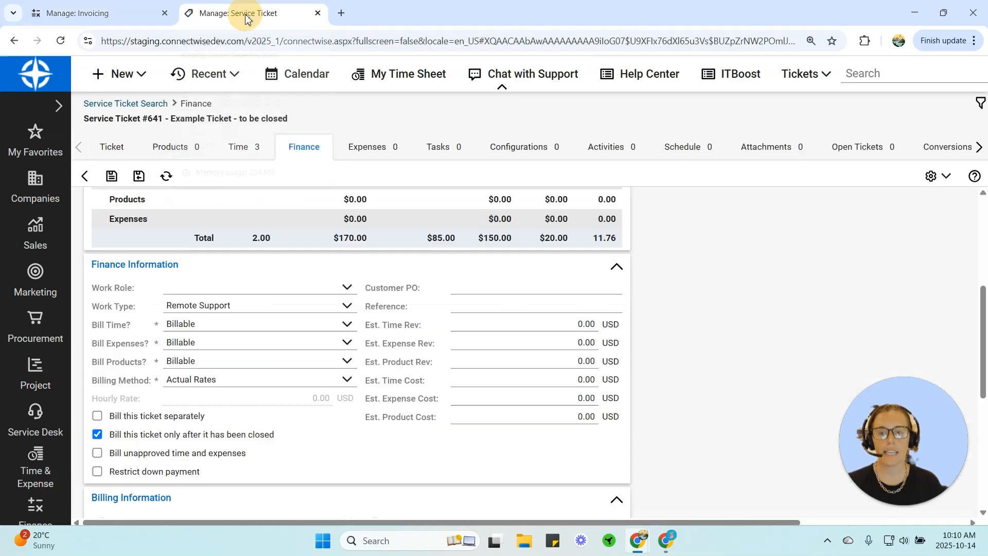
{"action": "left_click", "coordinate": [175, 435]}
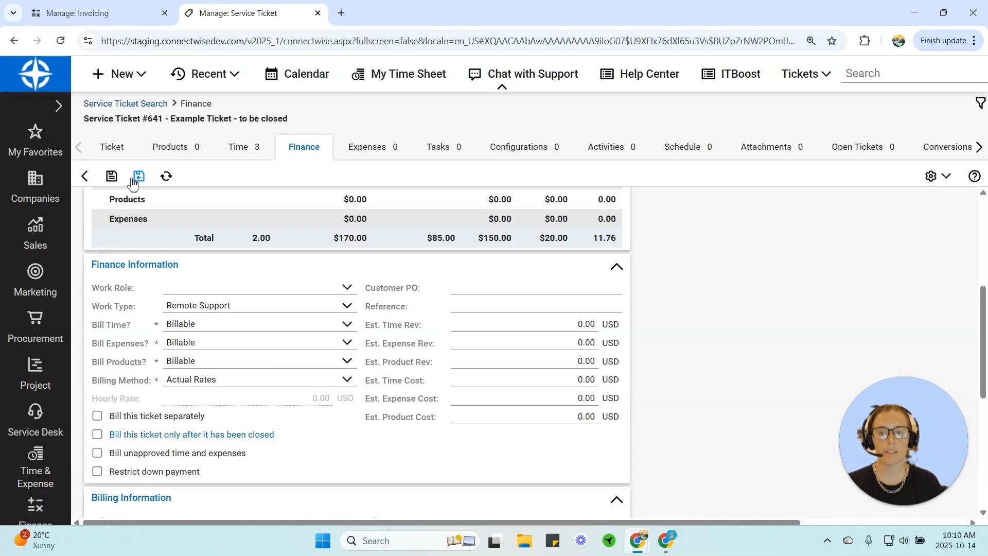
{"action": "left_click", "coordinate": [112, 182]}
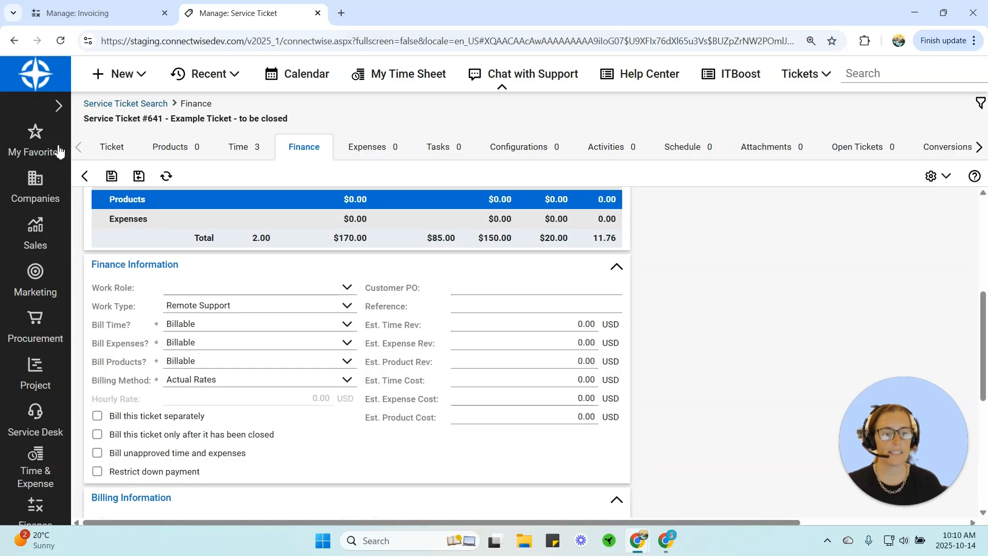
{"action": "left_click", "coordinate": [101, 13]}
{"action": "left_click", "coordinate": [195, 201]}
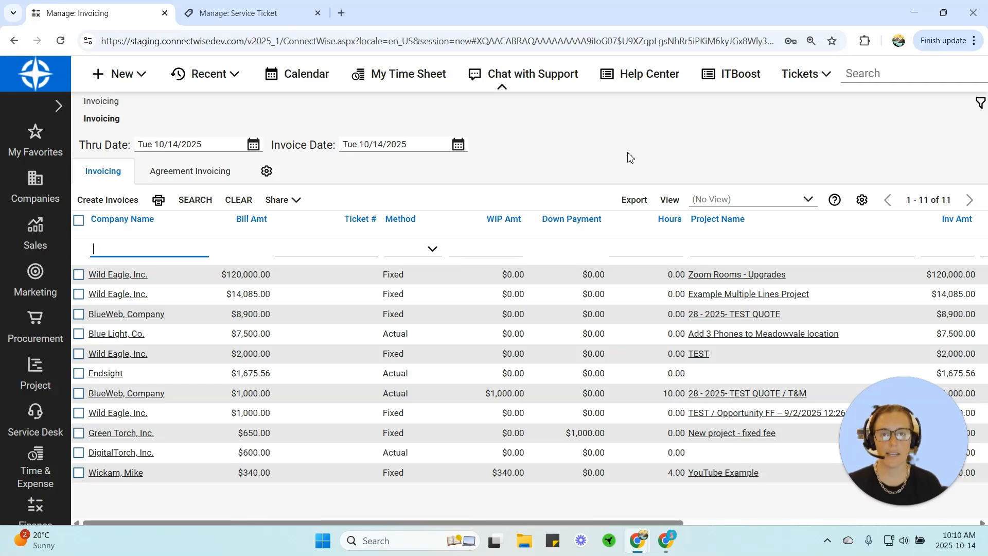
Enable billing of unapproved time and expenses in the ticket's finance details and save.
{"action": "left_click", "coordinate": [225, 15]}
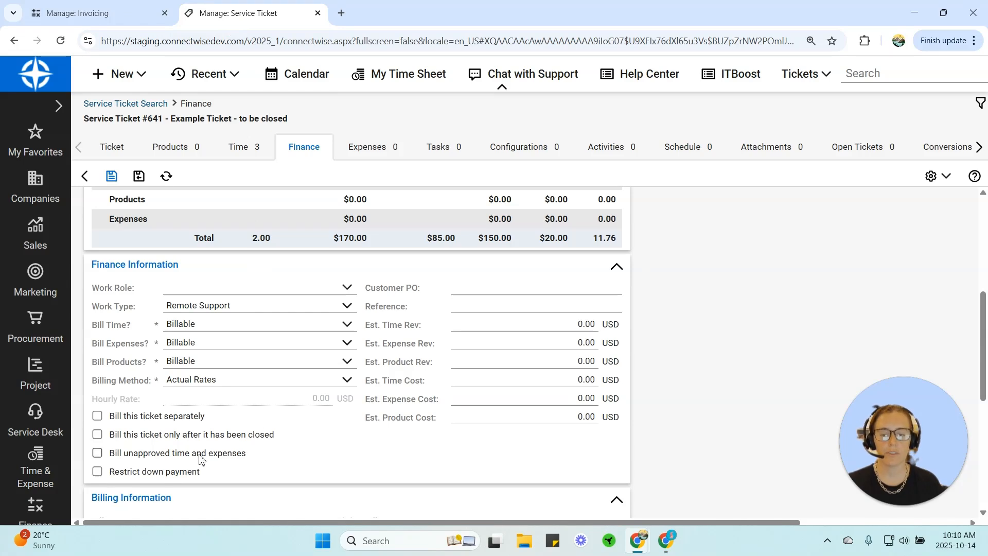
{"action": "left_click", "coordinate": [97, 453]}
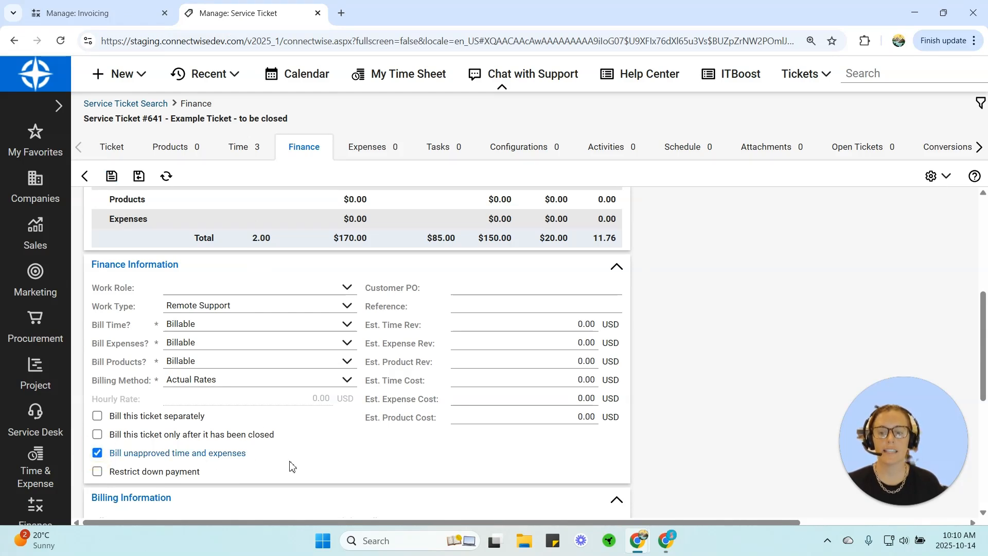
{"action": "left_click", "coordinate": [112, 176]}
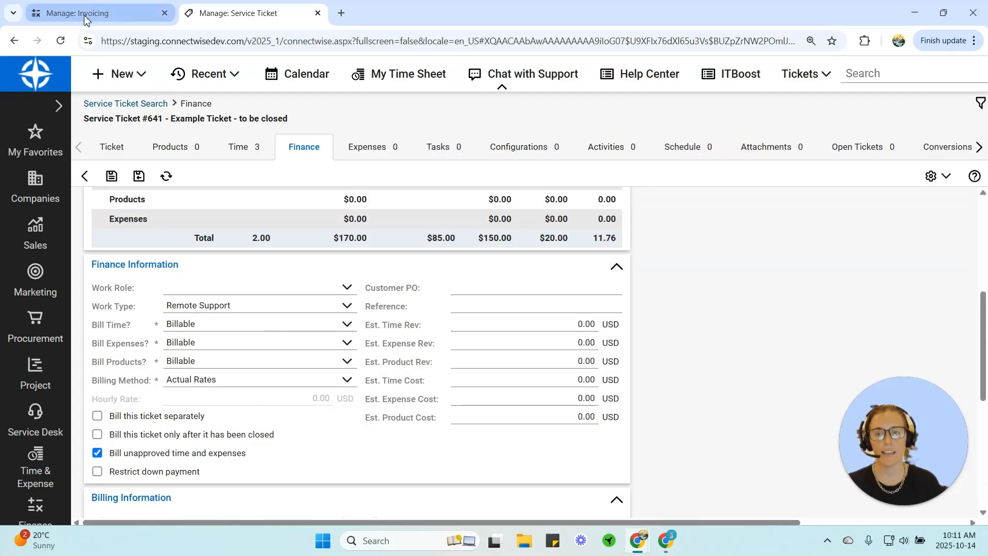
Rerun the invoicing search and filter the list by company name "blue".
{"action": "left_click", "coordinate": [84, 13]}
{"action": "left_click", "coordinate": [195, 199]}
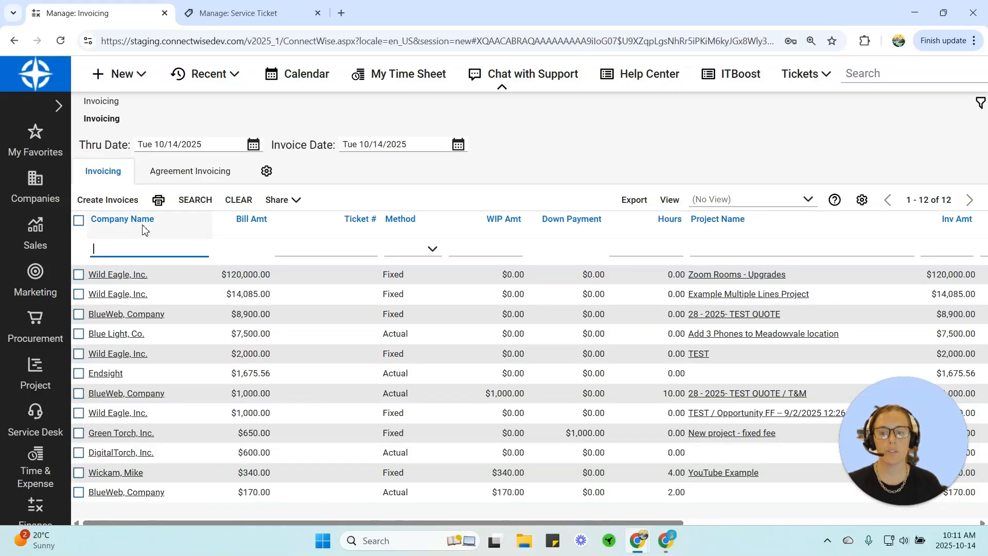
{"action": "type", "text": "e"}
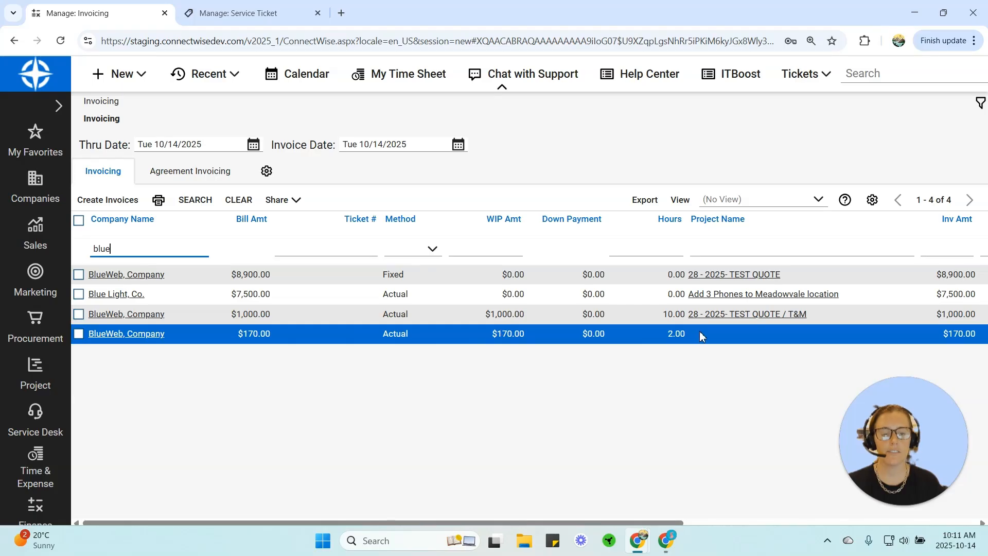
Return to the service ticket and compare its Financial Recap and Agreement Recap with its time entries.
{"action": "left_click", "coordinate": [225, 18]}
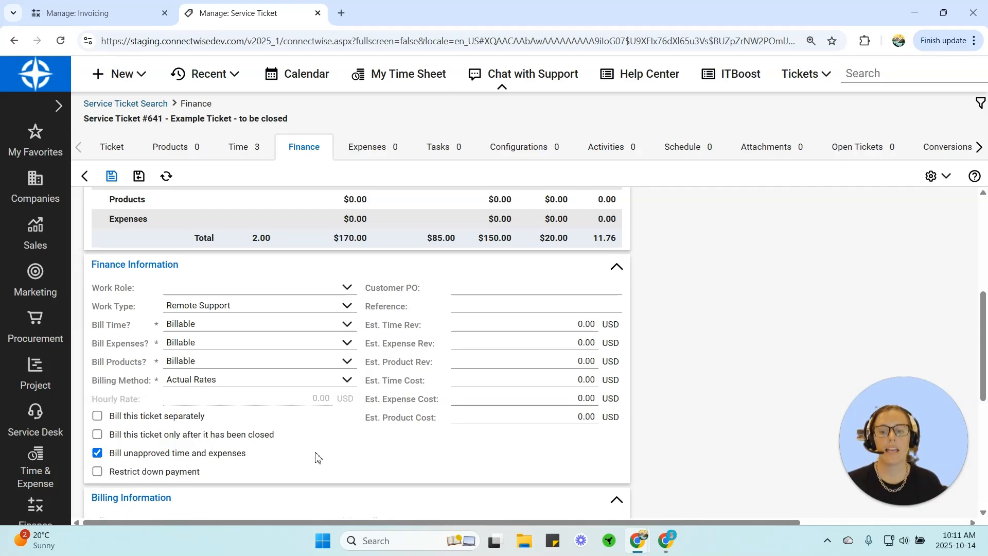
{"action": "scroll", "coordinate": [317, 460], "scroll_direction": "up", "scroll_amount": 5}
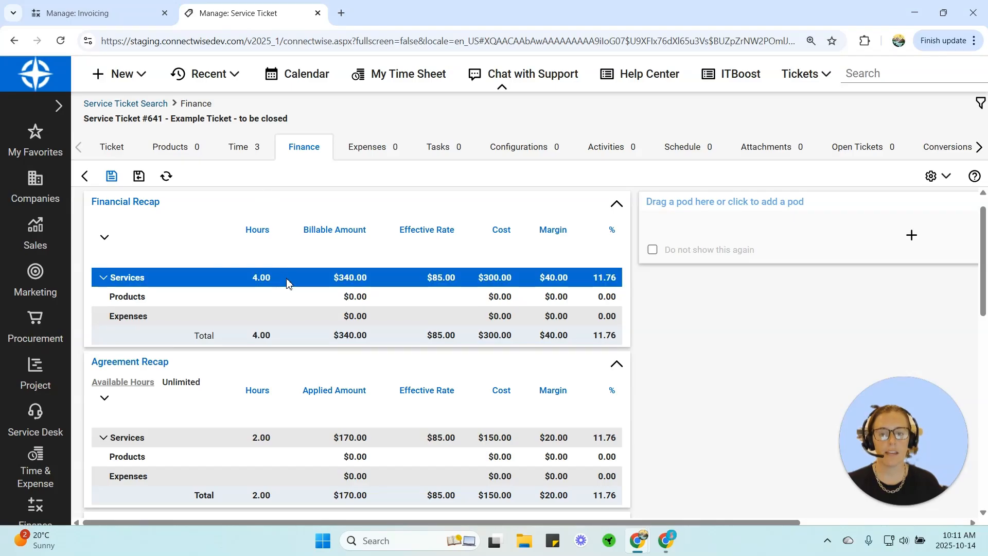
{"action": "left_click", "coordinate": [239, 151]}
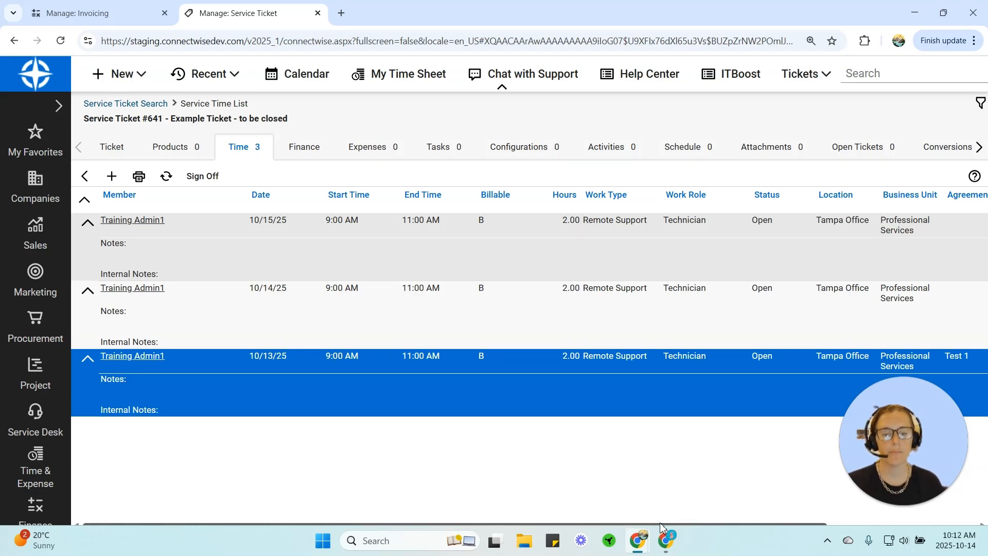
Assign the Managed Service/Test 1 agreement to the ticket's 10/15/2025 time entry and save it.
{"action": "left_click_drag", "start_coordinate": [661, 525], "coordinate": [827, 531]}
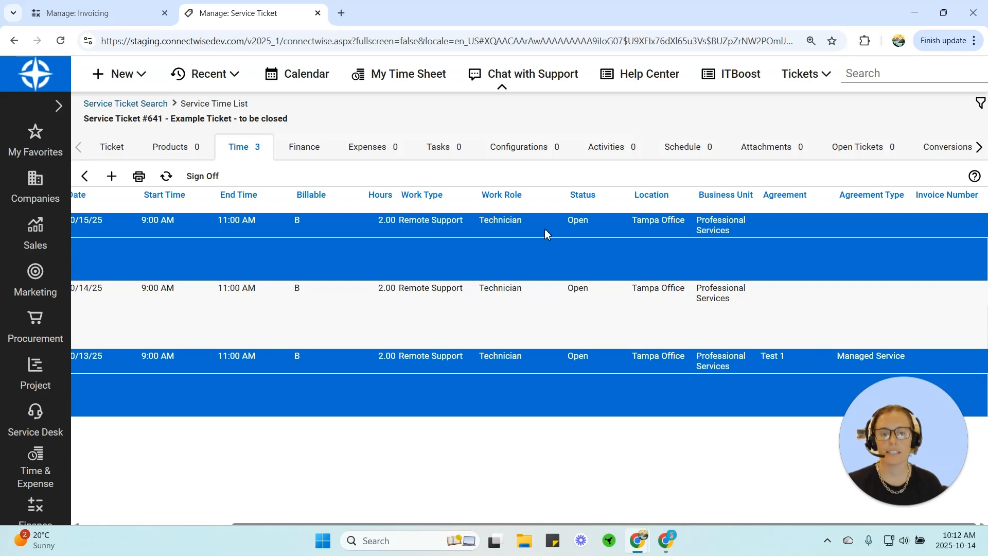
{"action": "left_click_drag", "start_coordinate": [602, 525], "coordinate": [298, 523]}
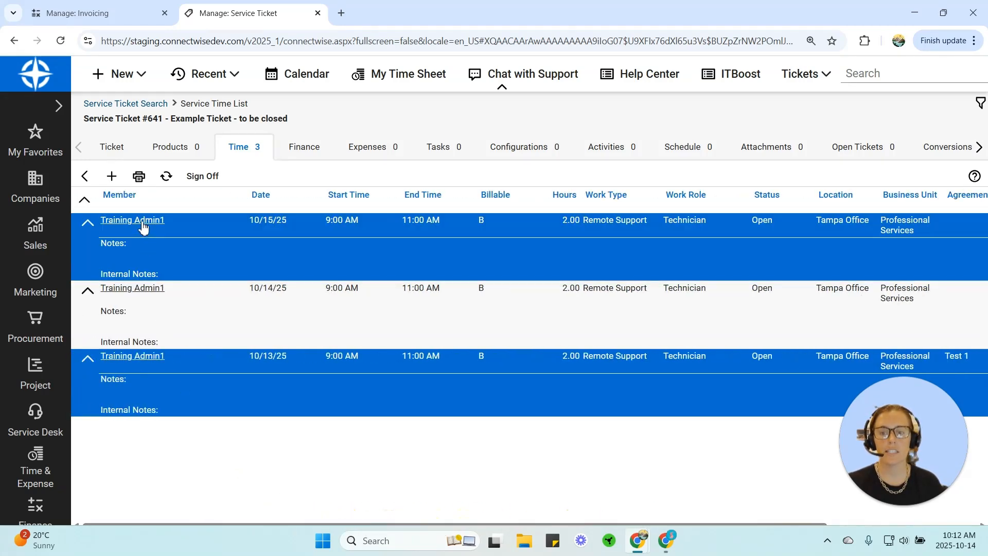
{"action": "left_click", "coordinate": [143, 225]}
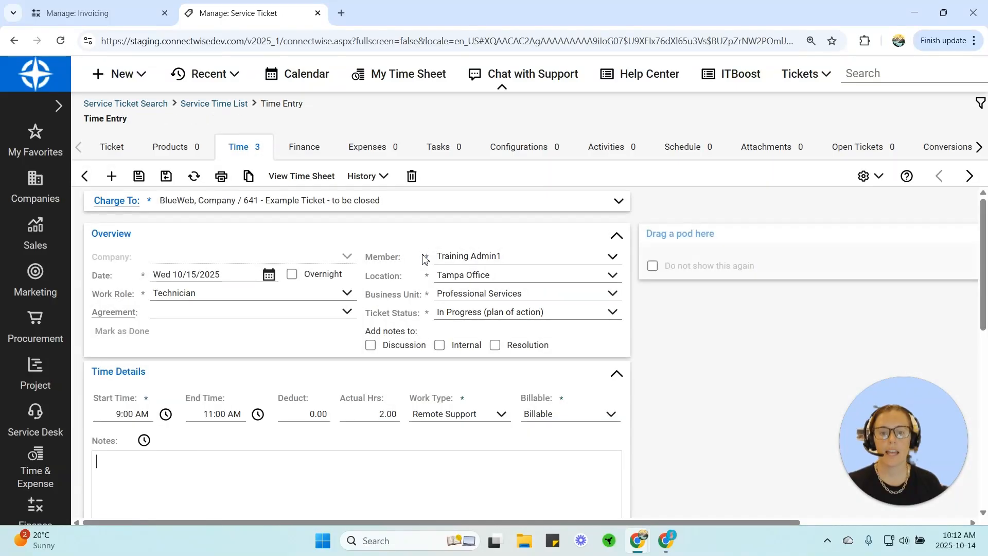
{"action": "left_click", "coordinate": [346, 312]}
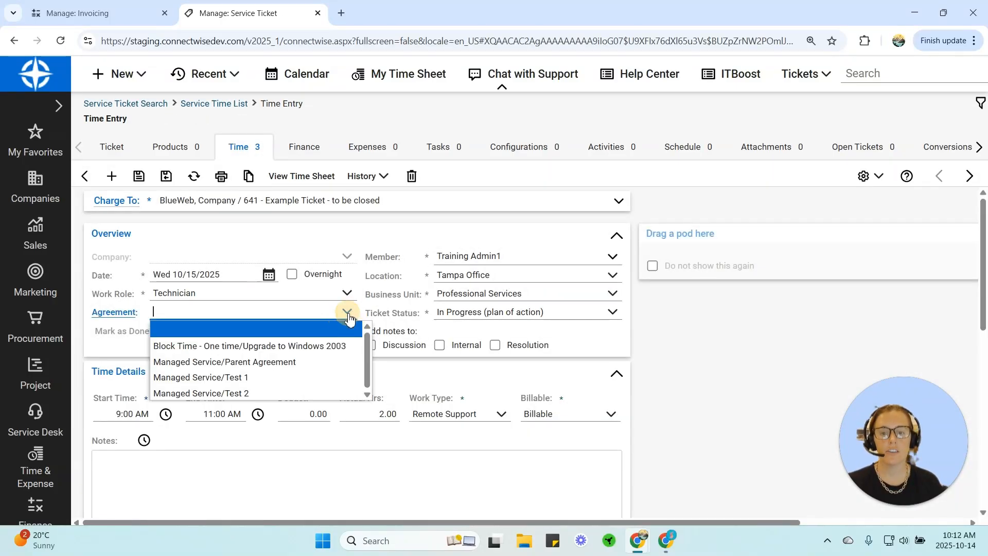
{"action": "left_click", "coordinate": [260, 379]}
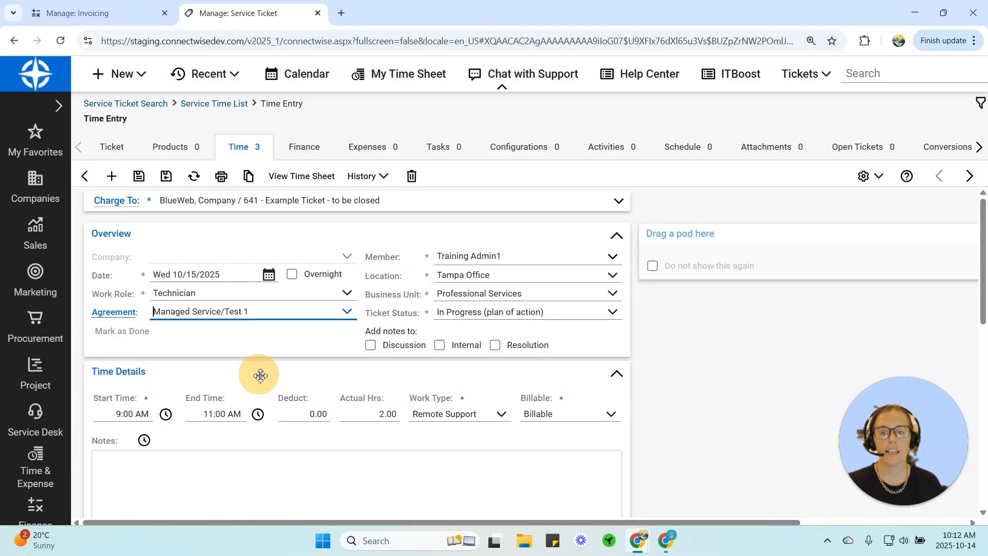
{"action": "left_click", "coordinate": [140, 177]}
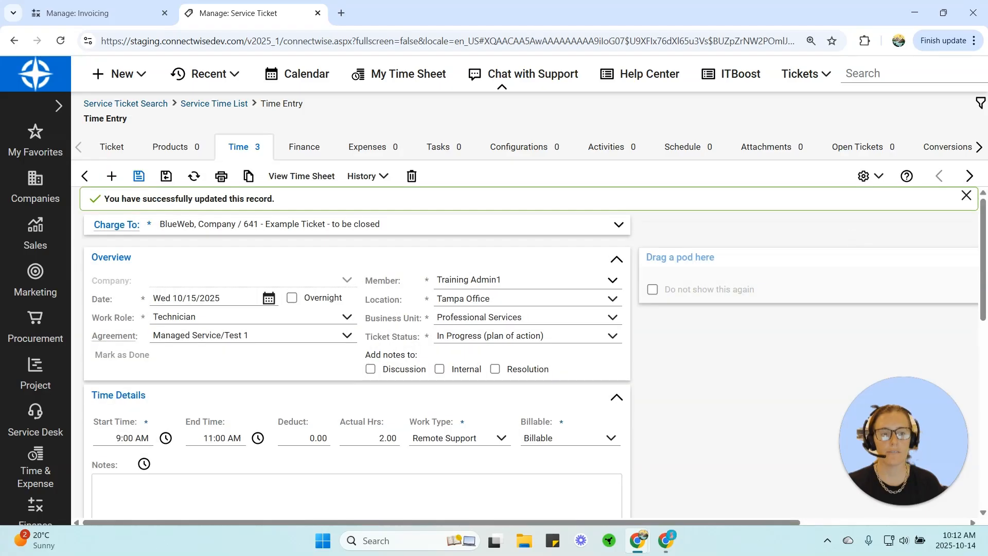
{"action": "left_click", "coordinate": [966, 195]}
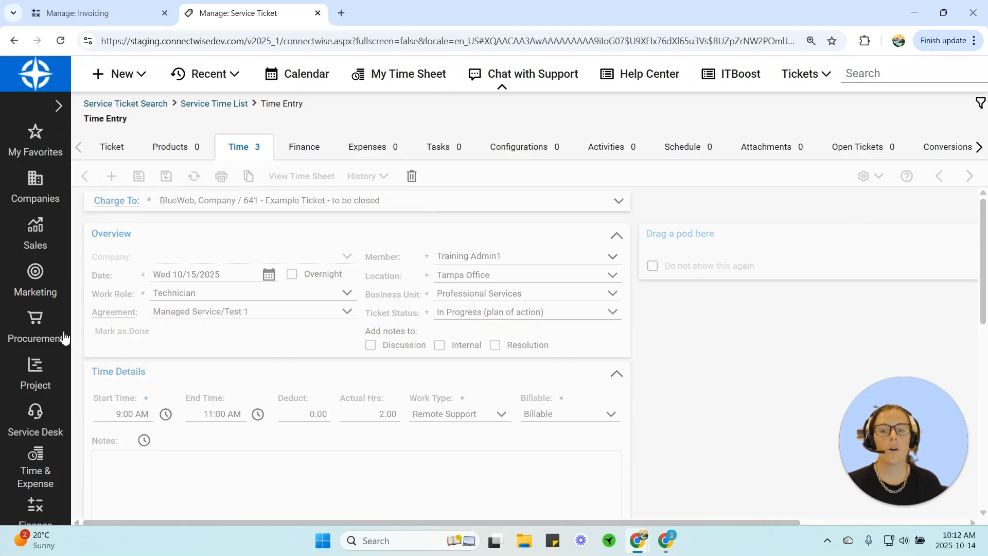
Assign the Managed Service/Test 1 agreement to the 10/14/2025 time entry, then save and return to the time list.
{"action": "left_click", "coordinate": [346, 312]}
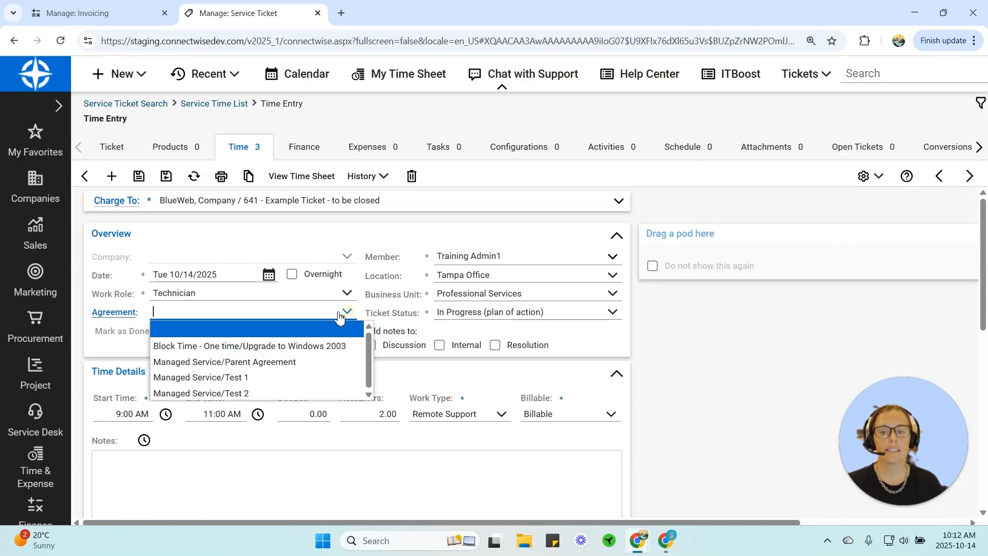
{"action": "left_click", "coordinate": [258, 378]}
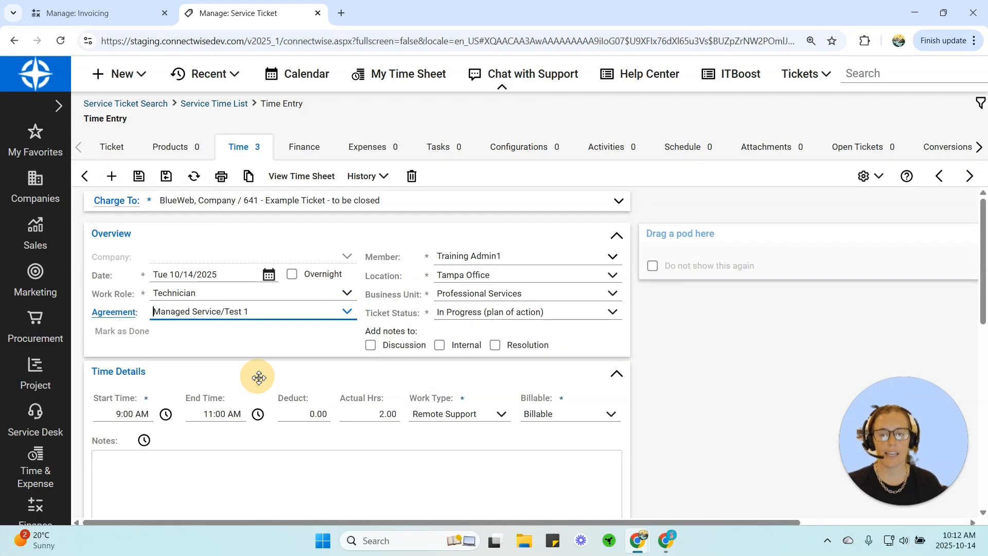
{"action": "left_click", "coordinate": [166, 176]}
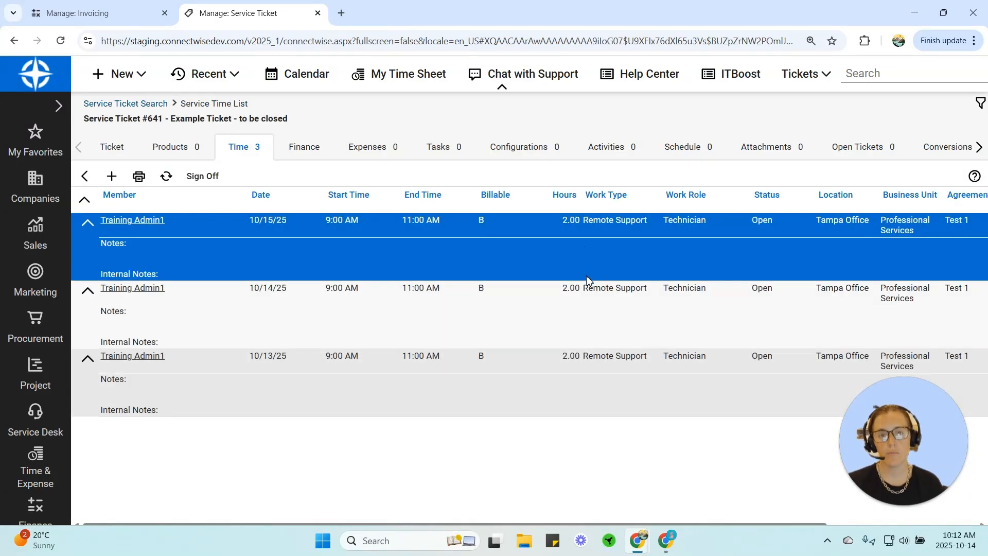
Check the agreement details of all time entries and compare the ticket's Financial Recap with its Agreement Recap.
{"action": "left_click_drag", "start_coordinate": [616, 523], "coordinate": [764, 524]}
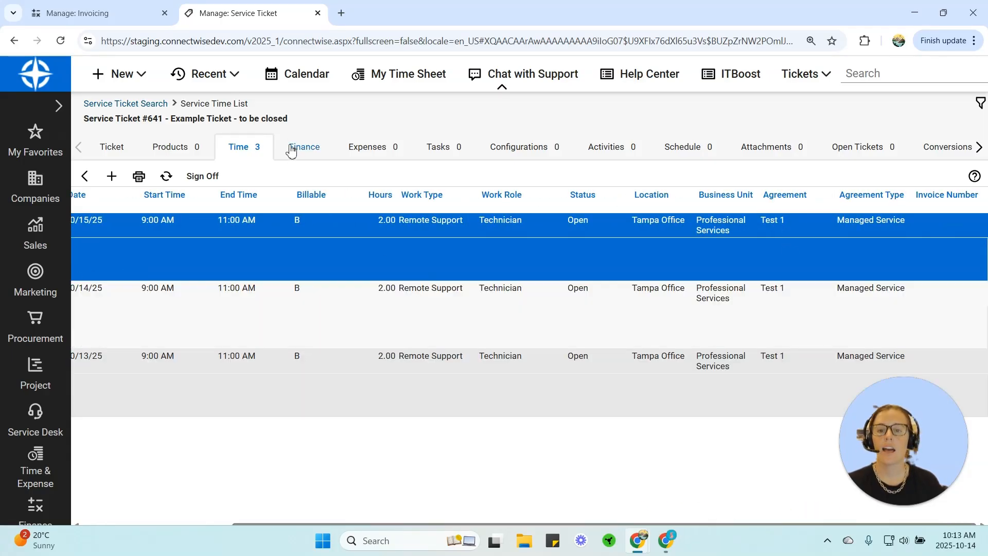
{"action": "left_click", "coordinate": [309, 152]}
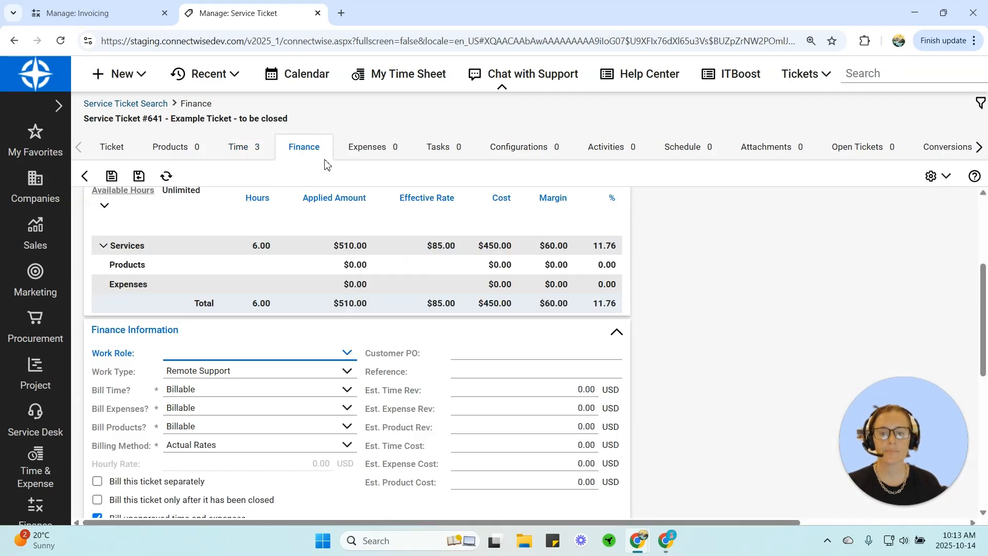
{"action": "scroll", "coordinate": [288, 298], "scroll_direction": "up", "scroll_amount": 1}
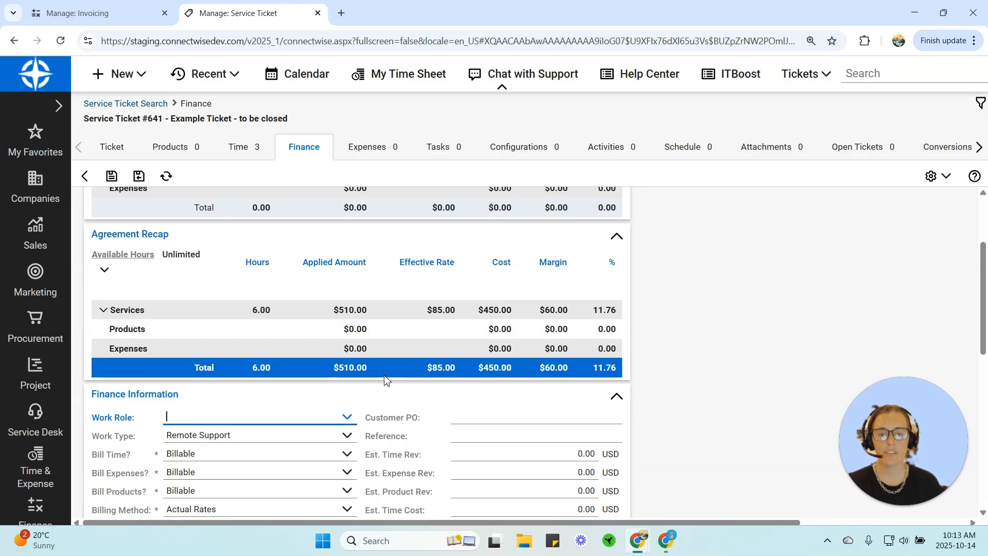
{"action": "scroll", "coordinate": [385, 380], "scroll_direction": "up", "scroll_amount": 1}
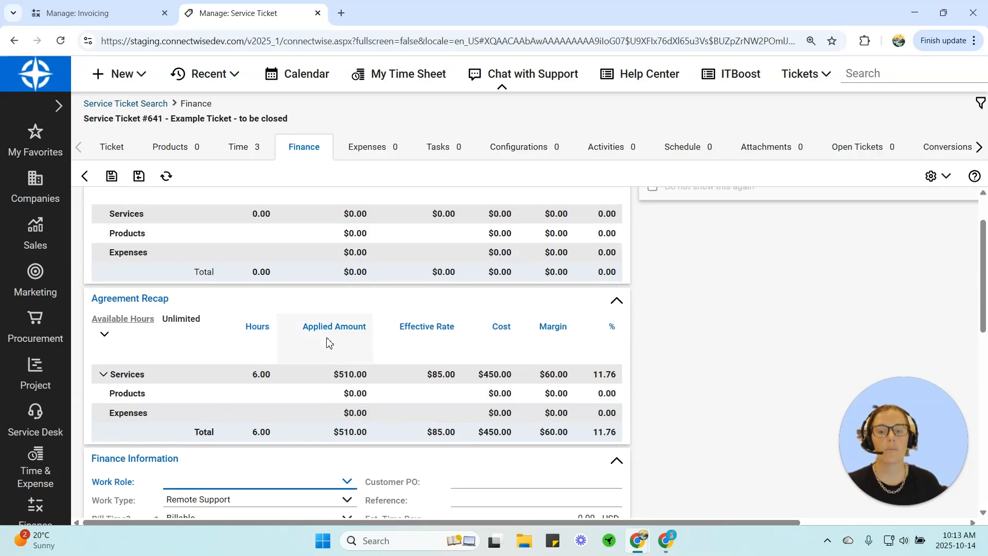
{"action": "scroll", "coordinate": [262, 387], "scroll_direction": "up", "scroll_amount": 1}
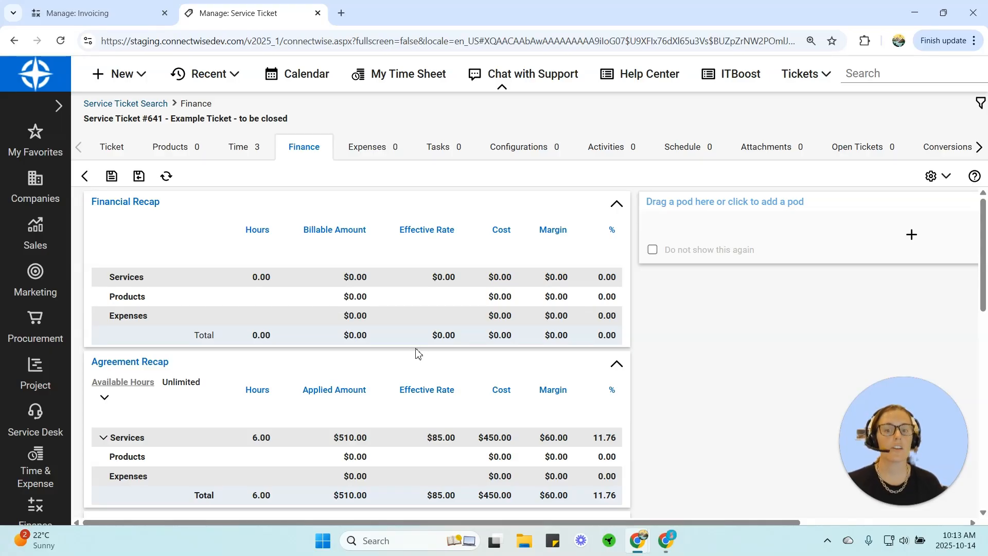
{"action": "left_click", "coordinate": [424, 335]}
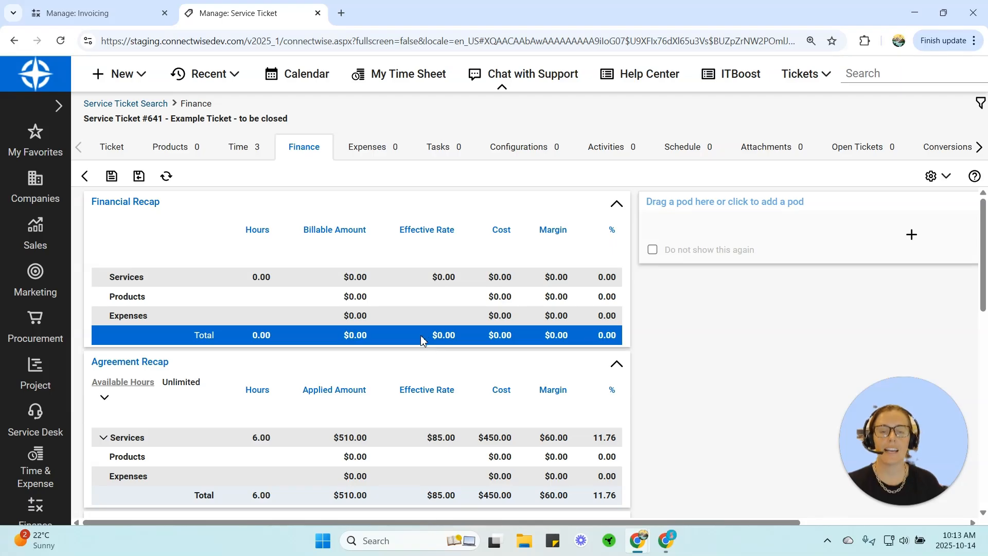
Enable billing this ticket only after it has been closed in the Finance Information and save.
{"action": "scroll", "coordinate": [421, 337], "scroll_direction": "down", "scroll_amount": 1}
{"action": "scroll", "coordinate": [399, 327], "scroll_direction": "down", "scroll_amount": 6}
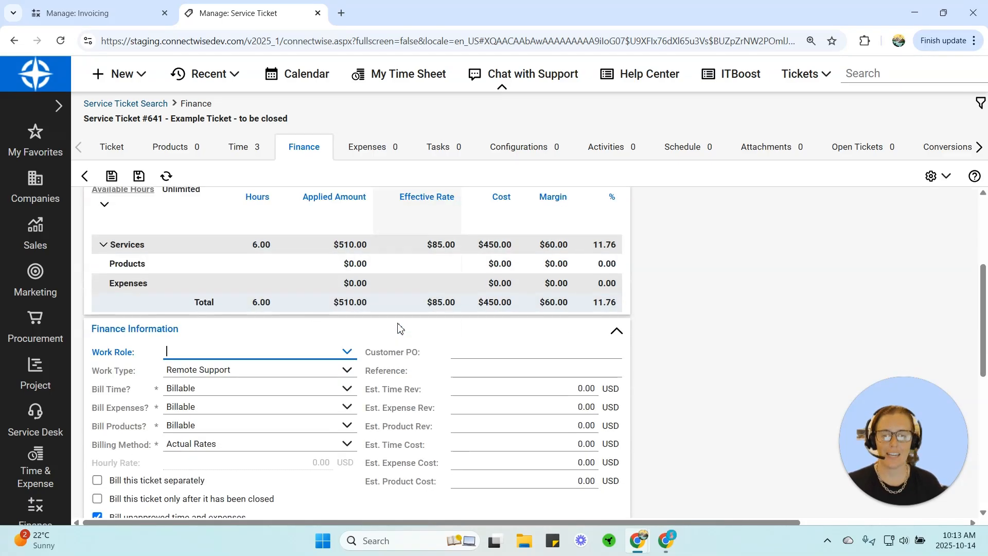
{"action": "scroll", "coordinate": [185, 307], "scroll_direction": "up", "scroll_amount": 1}
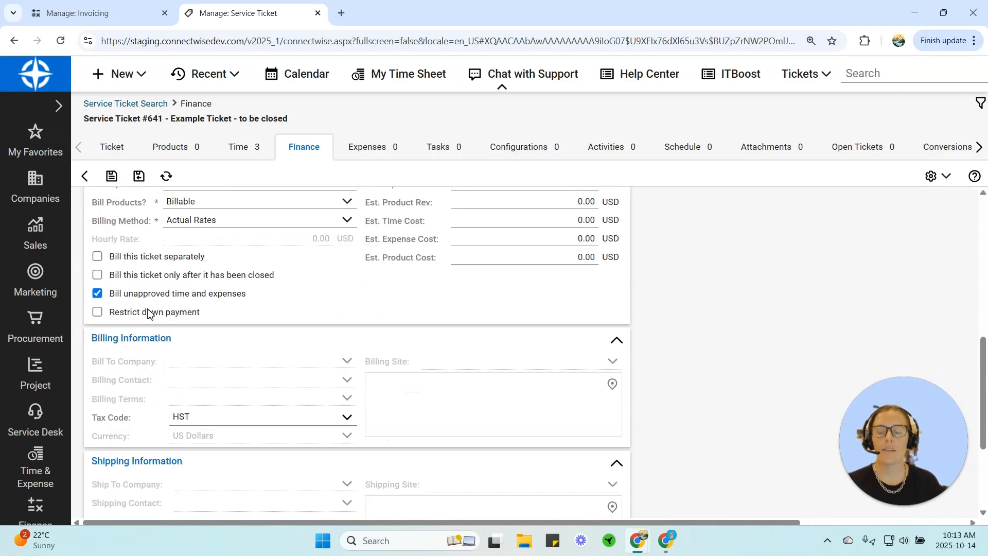
{"action": "left_click", "coordinate": [97, 307]}
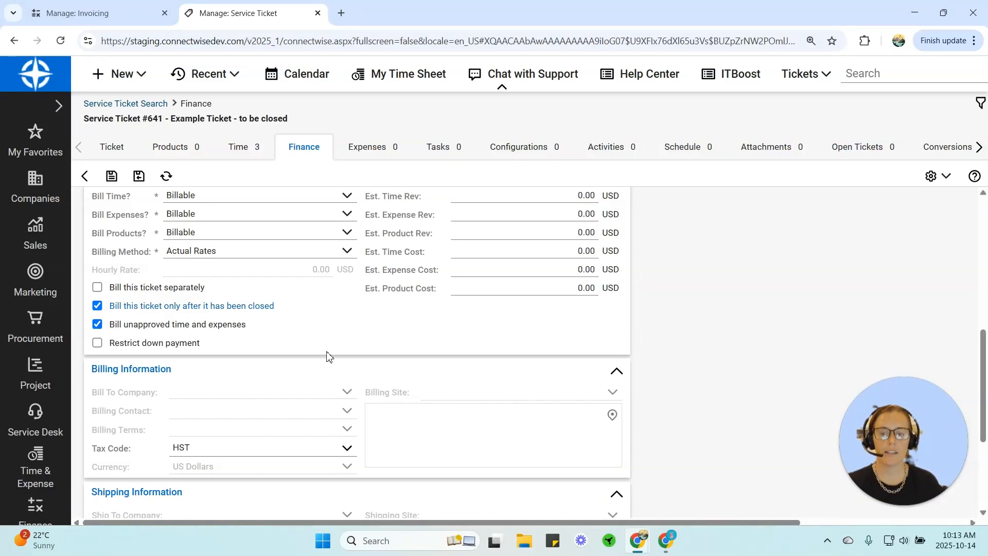
{"action": "scroll", "coordinate": [258, 316], "scroll_direction": "up", "scroll_amount": 1}
{"action": "scroll", "coordinate": [258, 319], "scroll_direction": "up", "scroll_amount": 3}
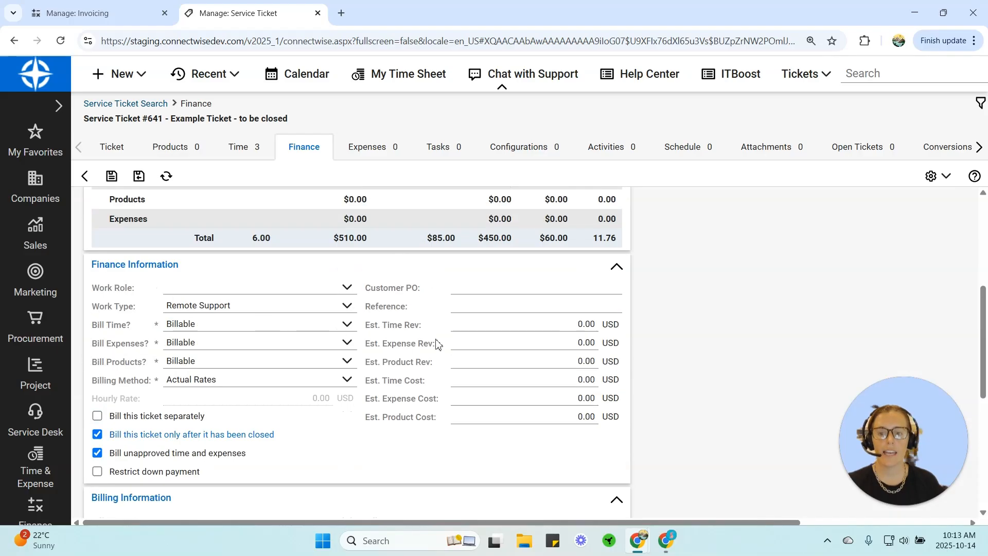
{"action": "scroll", "coordinate": [437, 353], "scroll_direction": "up", "scroll_amount": 3}
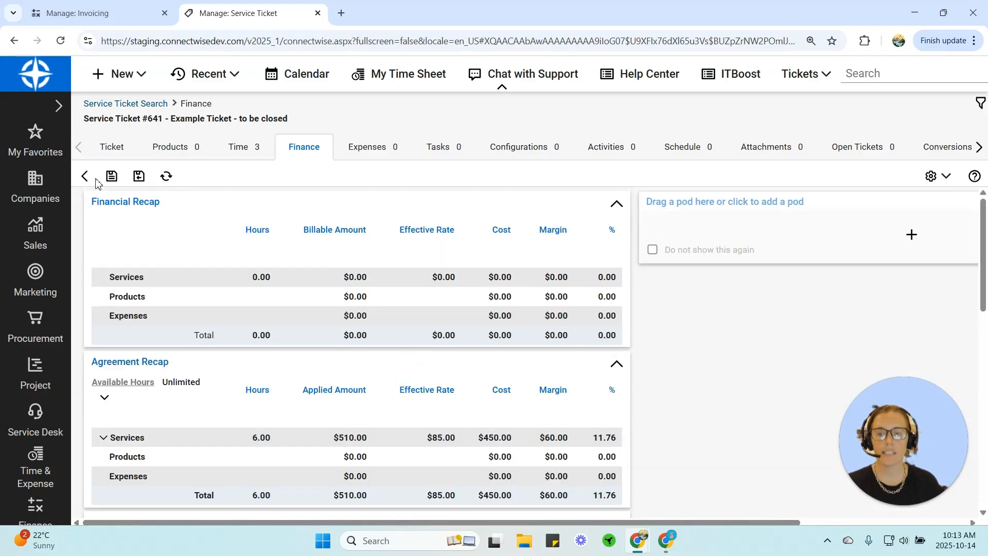
{"action": "left_click", "coordinate": [112, 176]}
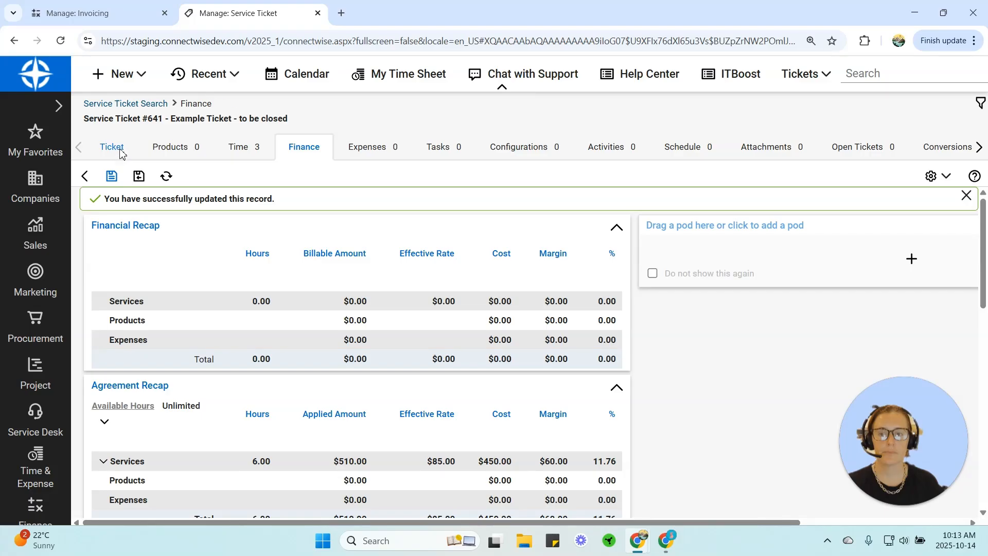
Set the service ticket's status to Closed (resolved) and save the ticket.
{"action": "left_click", "coordinate": [120, 153]}
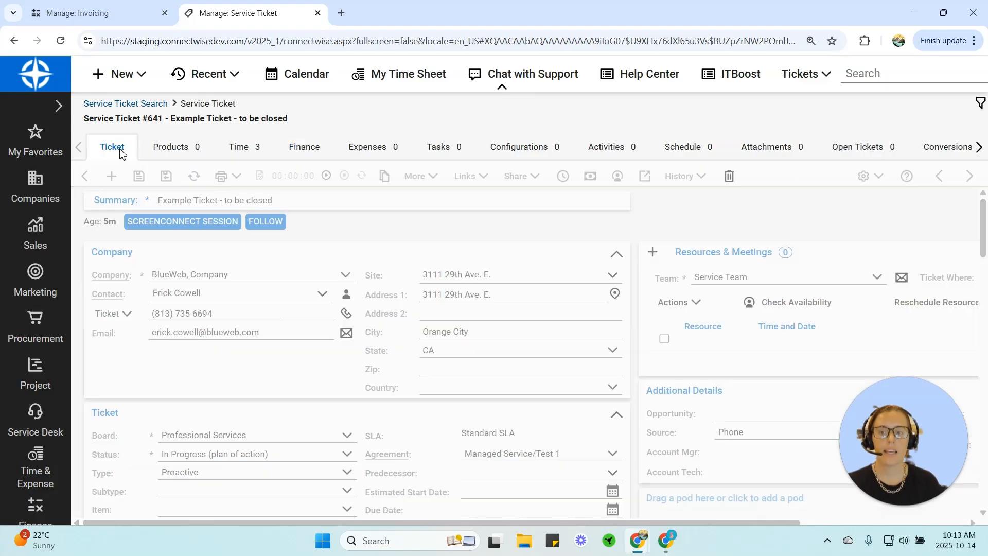
{"action": "left_click", "coordinate": [349, 455]}
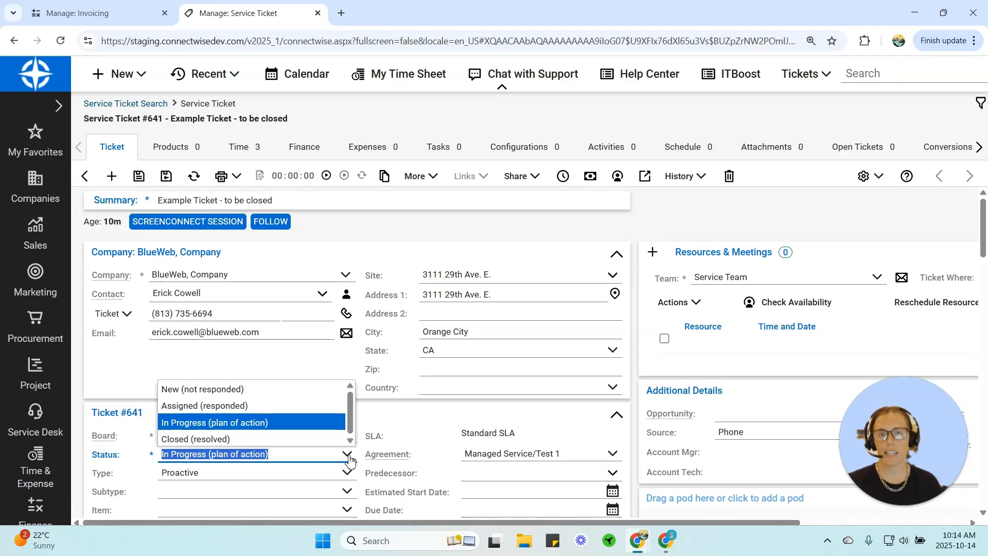
{"action": "left_click", "coordinate": [260, 439]}
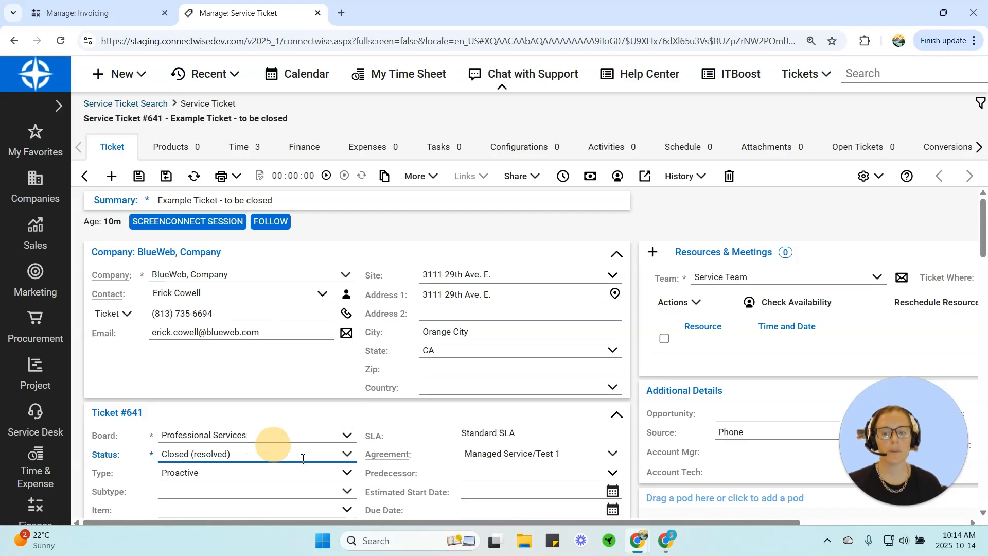
{"action": "left_click", "coordinate": [138, 176]}
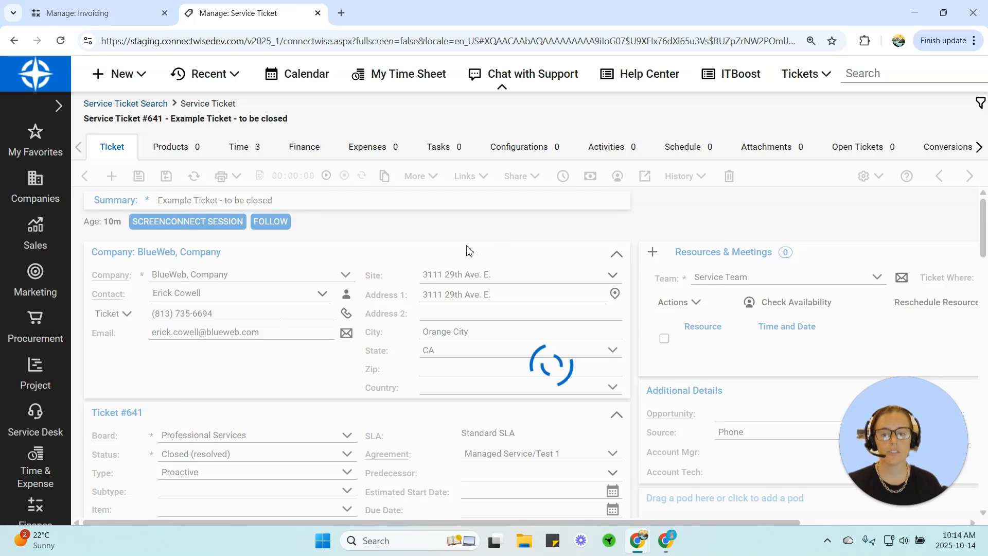
Rerun the invoicing search with the company filter "blue" to look for the ticket, and return to the service ticket.
{"action": "left_click", "coordinate": [82, 15]}
{"action": "left_click", "coordinate": [195, 200]}
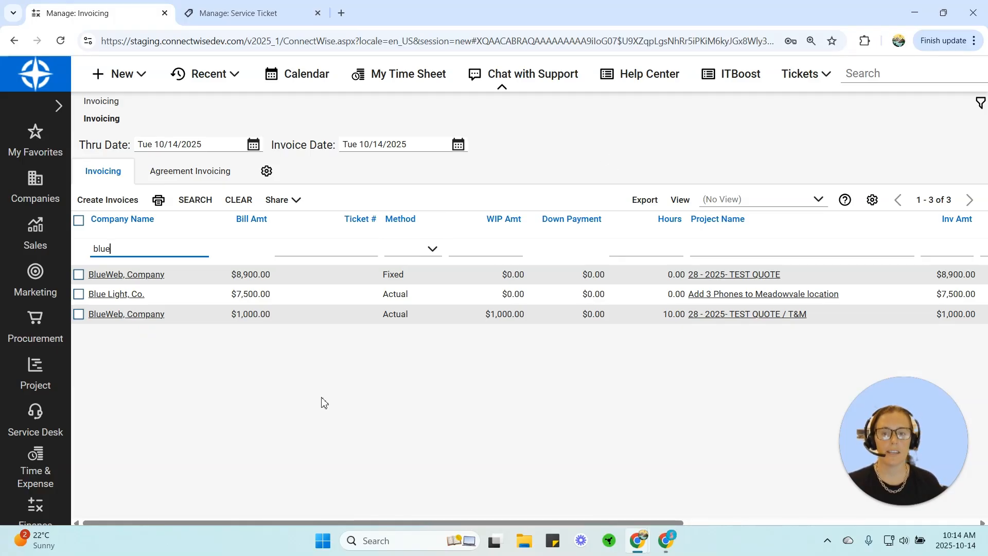
{"action": "left_click", "coordinate": [224, 20]}
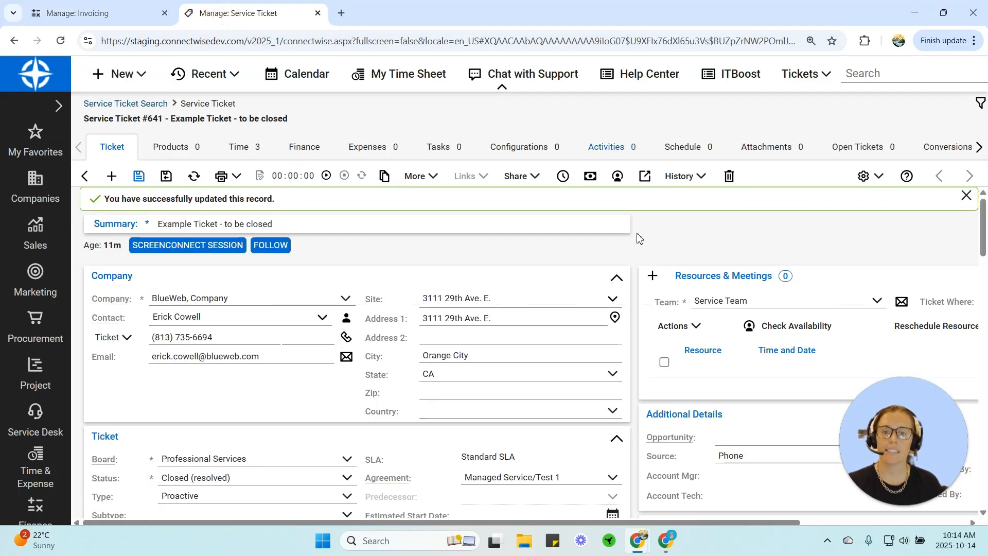